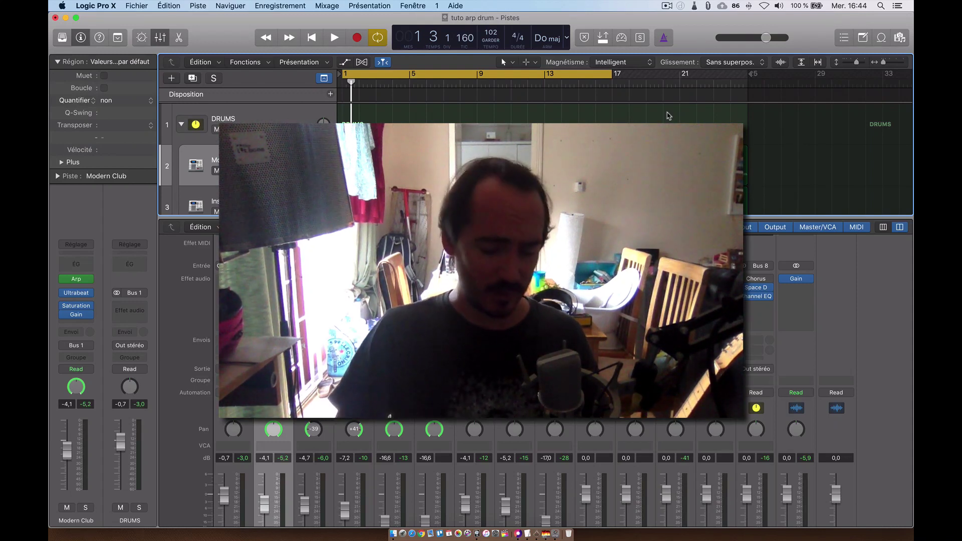
Step: Hide the mixer and slightly lower the Epic Hook Synth track's volume while the arrangement plays
key("x")
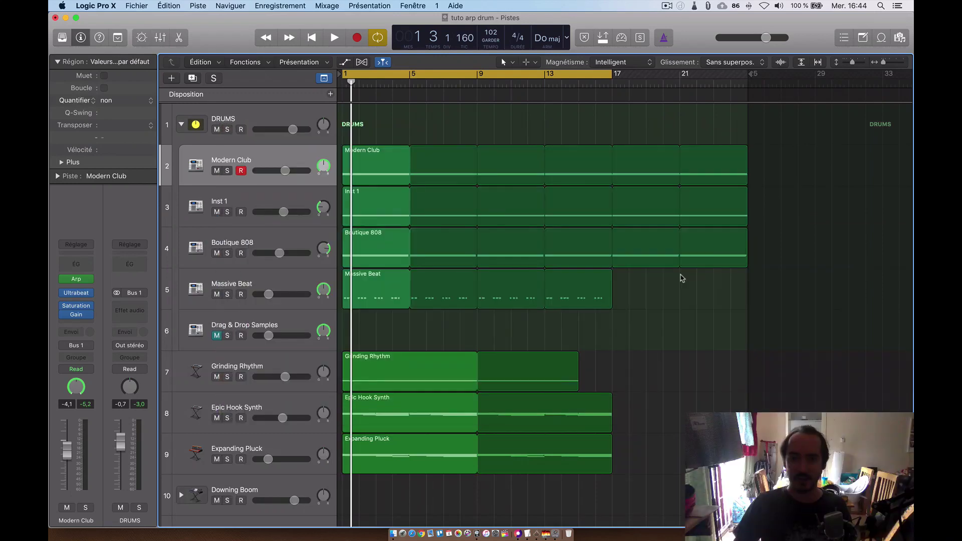
key("space")
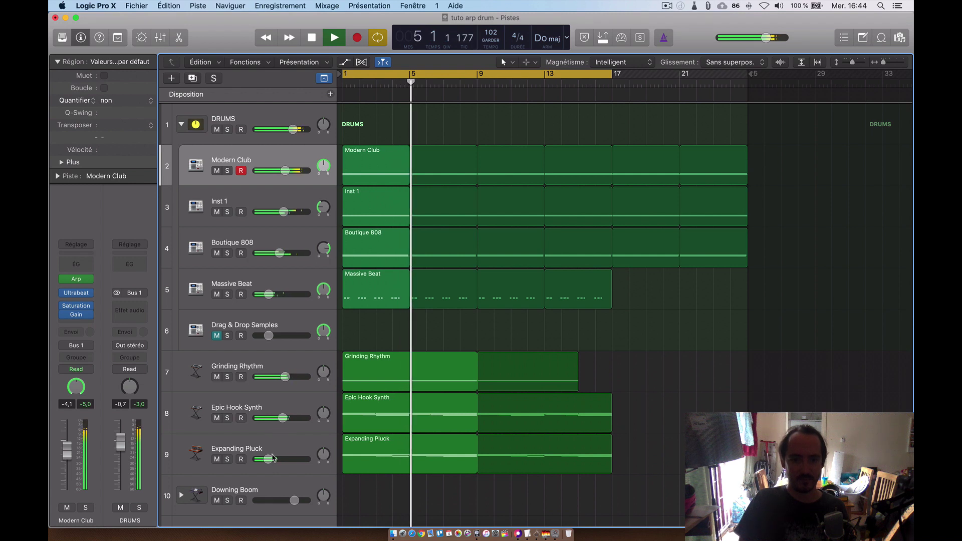
left_click(285, 418)
left_click_drag(283, 418, 280, 418)
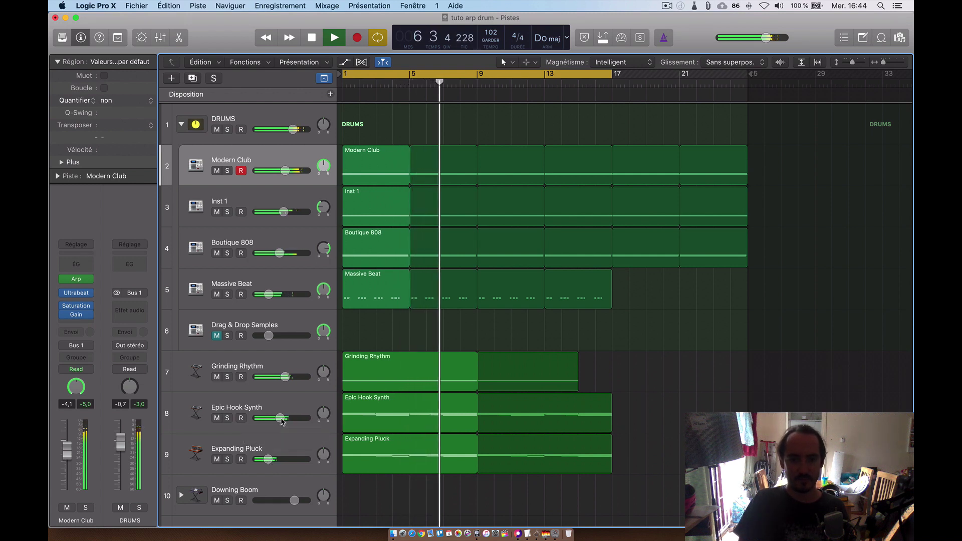
key("space")
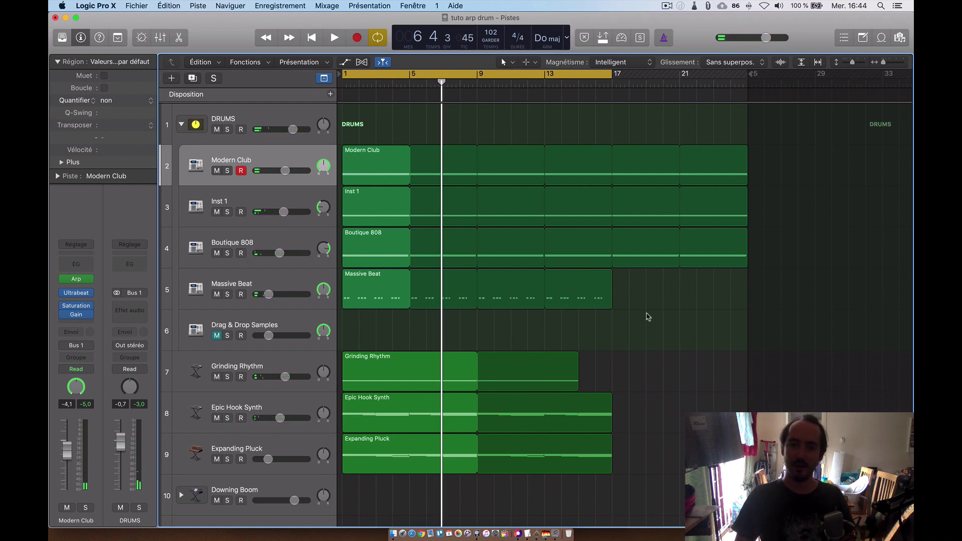
Step: Solo the DRUMS track stack and play it back to hear the drum parts alone
left_click(228, 130)
key("space")
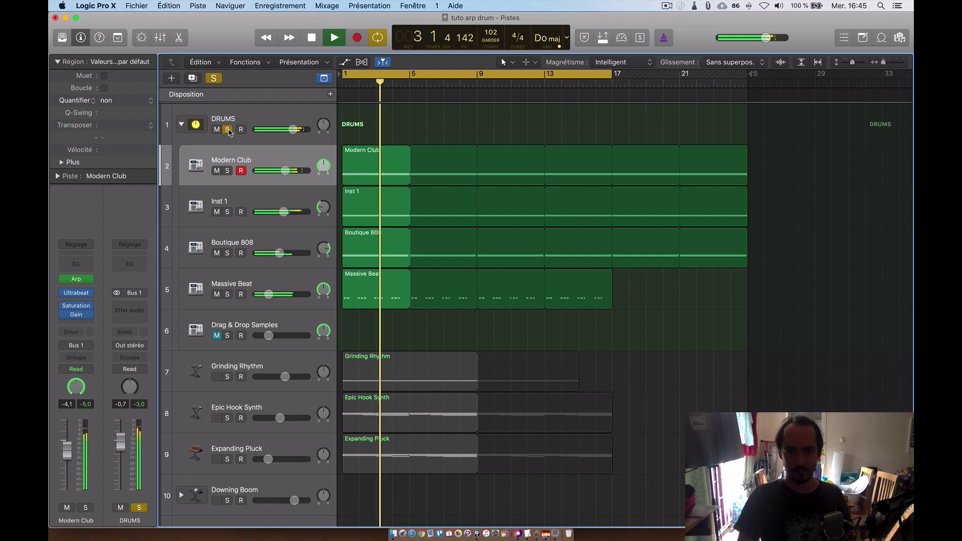
key("space")
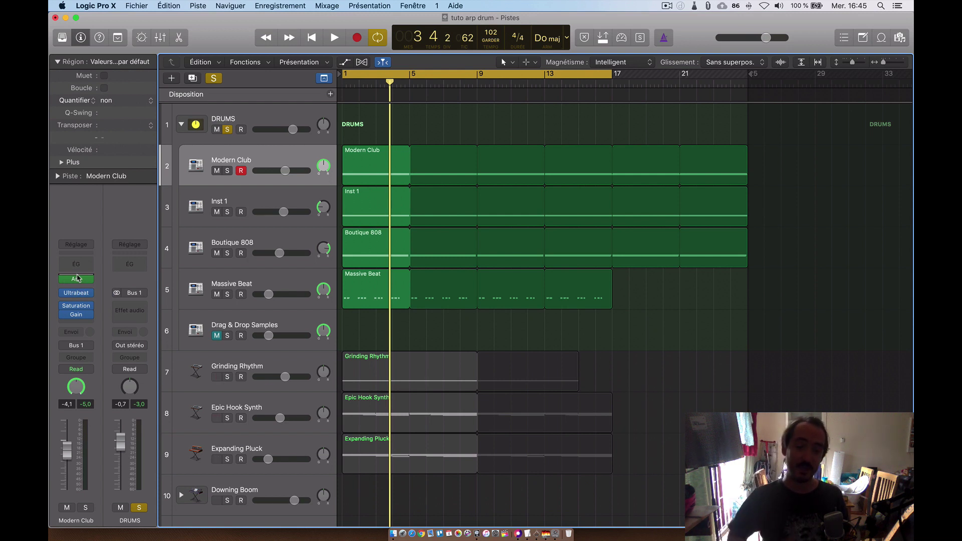
Step: Open the Arpeggiator on the Modern Club track and move its window clear of the track list
mouse_move(80, 281)
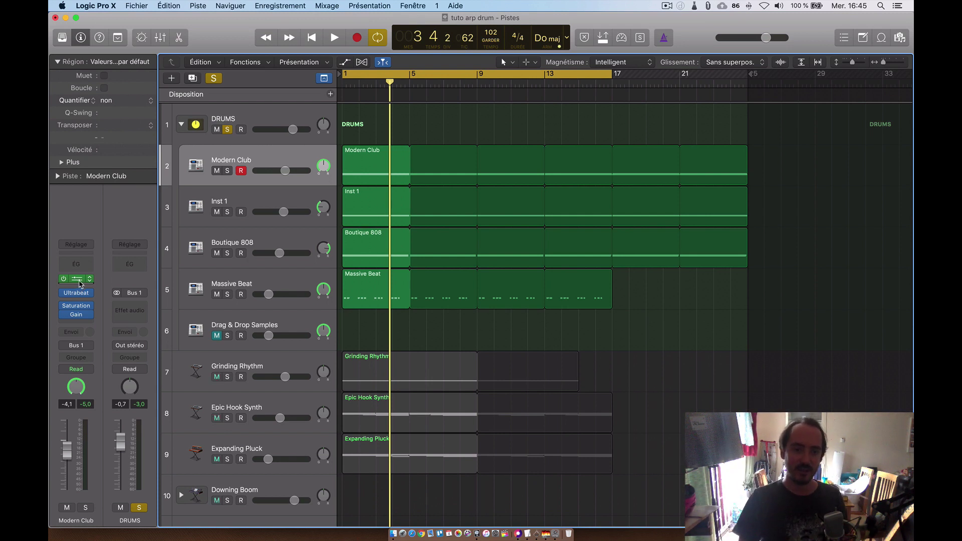
left_click(76, 279)
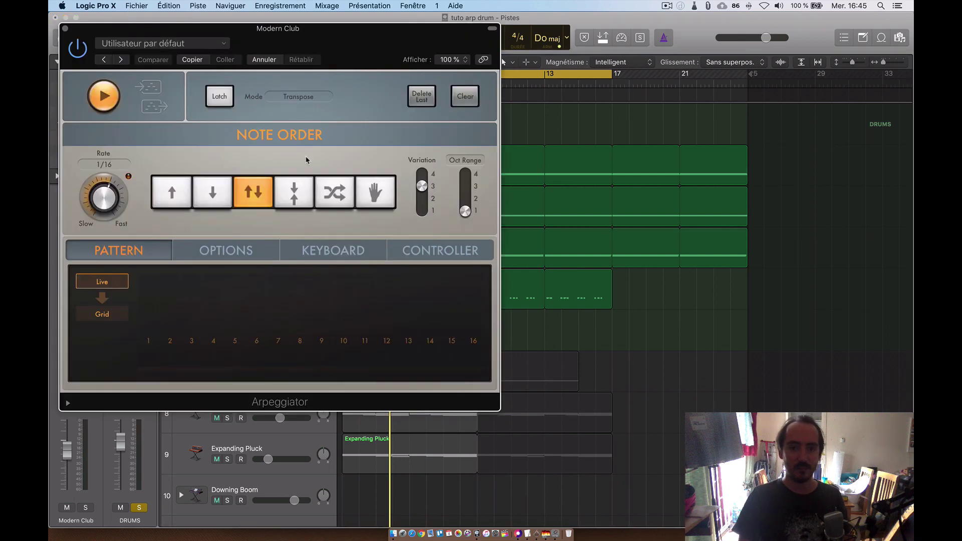
left_click_drag(311, 55, 737, 120)
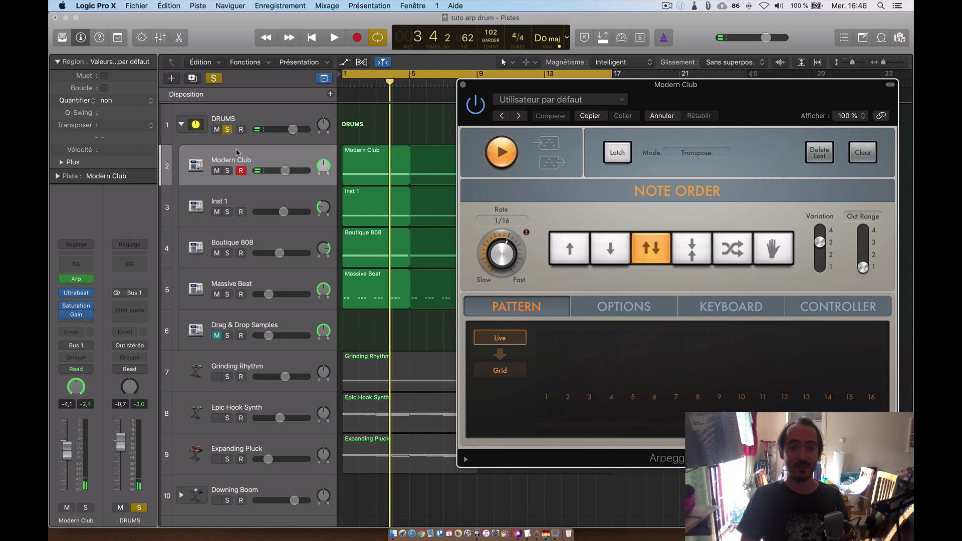
Step: Open the Modern Club region in the piano roll and audition it soloed, along with its Kick 1 sound
left_click(354, 158)
left_click(354, 157)
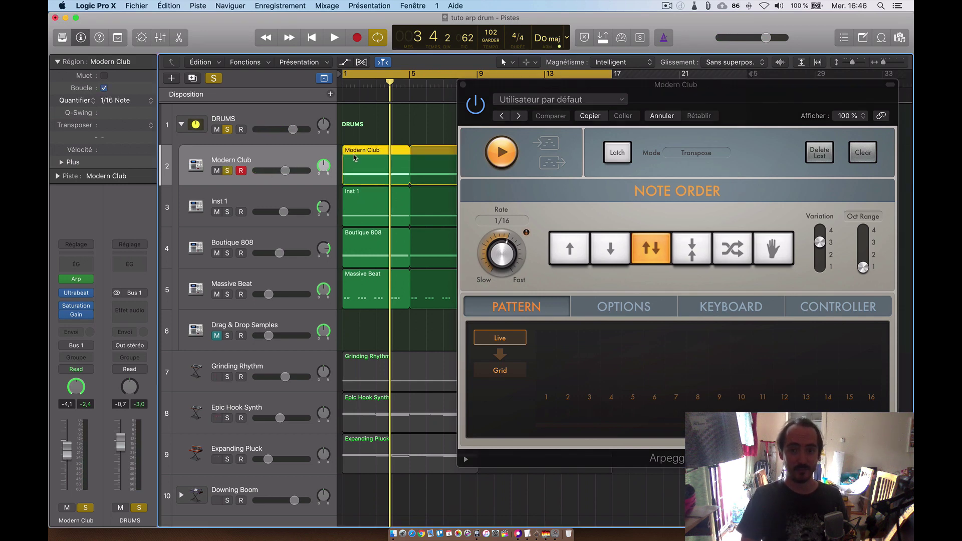
key("p")
key("space")
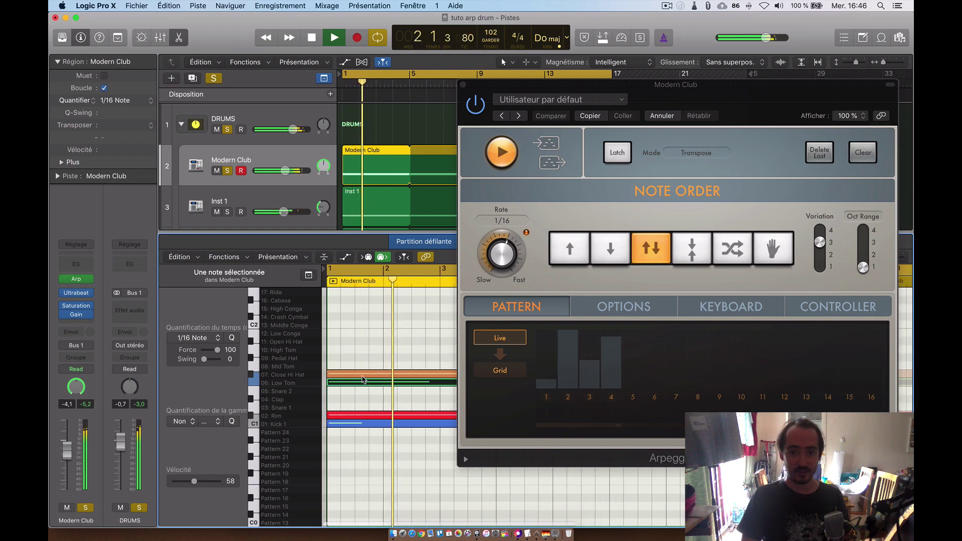
key("space")
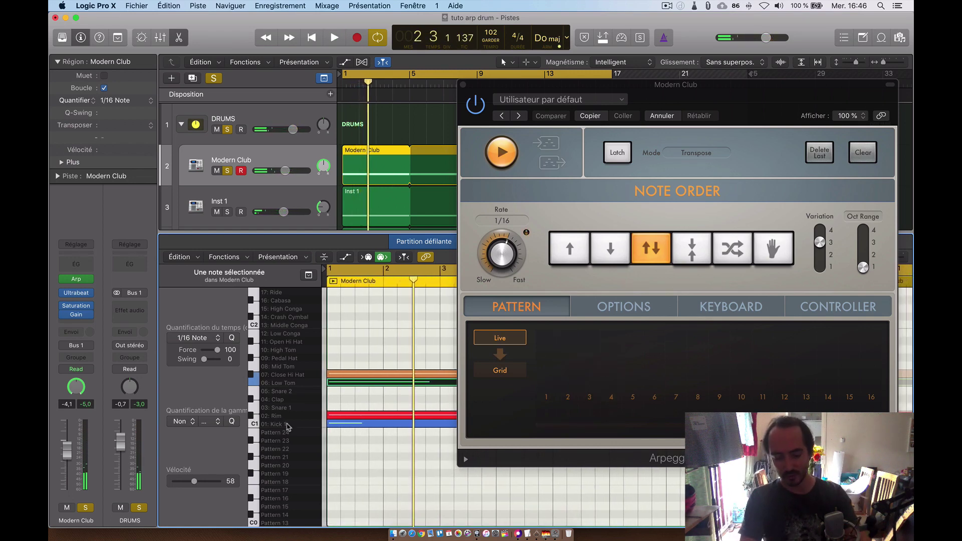
left_click(287, 427)
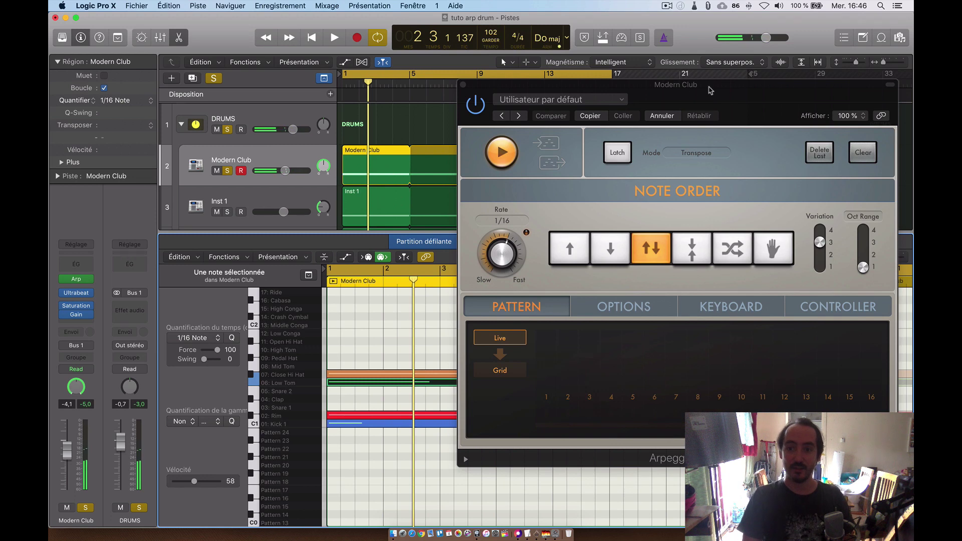
Step: Try the ascending note order in the Modern Club Arpeggiator and return it to the up/down order
left_click_drag(746, 99, 643, 133)
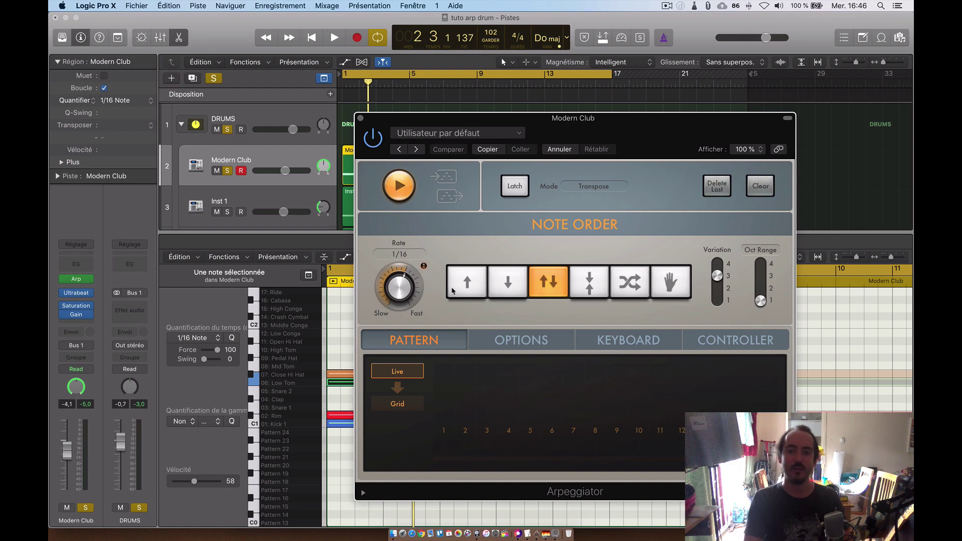
left_click(452, 291)
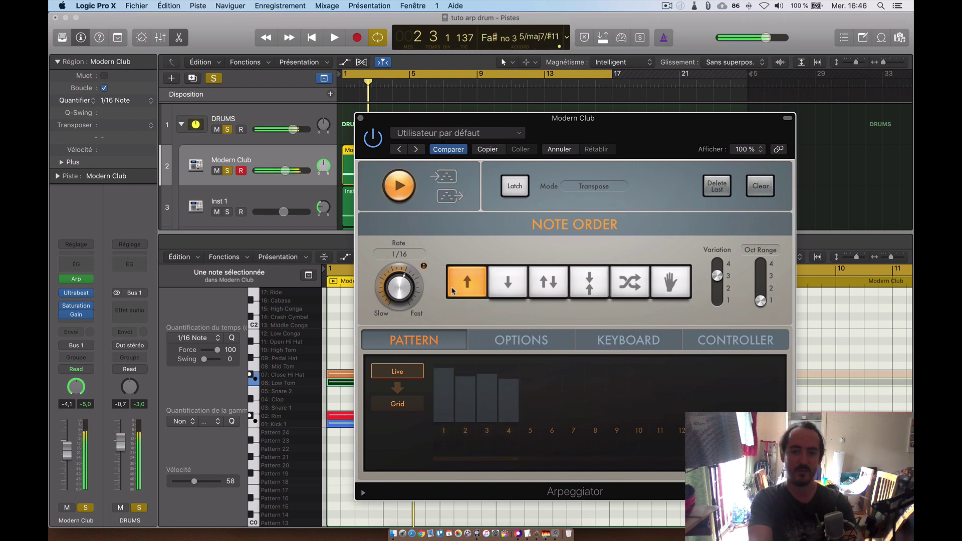
left_click(549, 287)
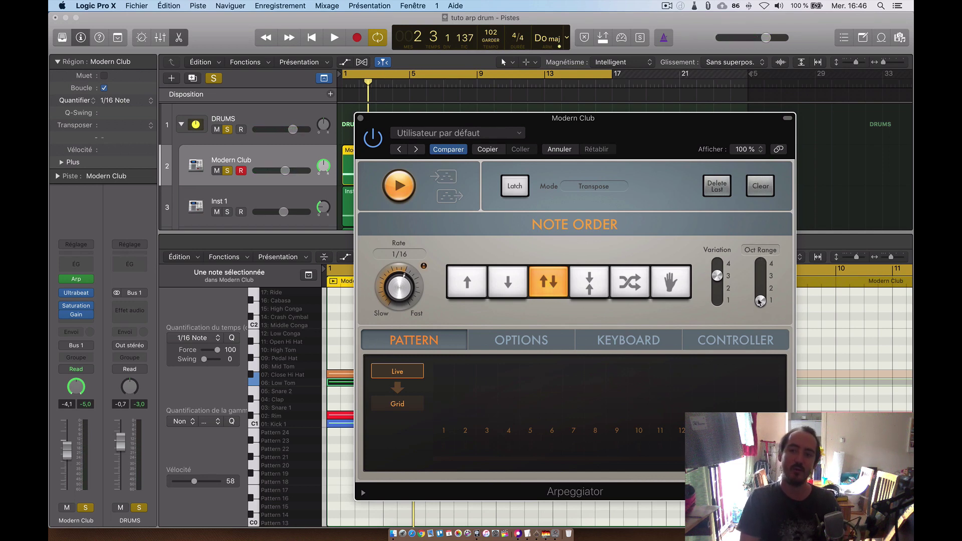
Step: Try an octave range of 2 in the Modern Club Arpeggiator, set it back to 1 and close the plug-in
left_click_drag(759, 301, 759, 291)
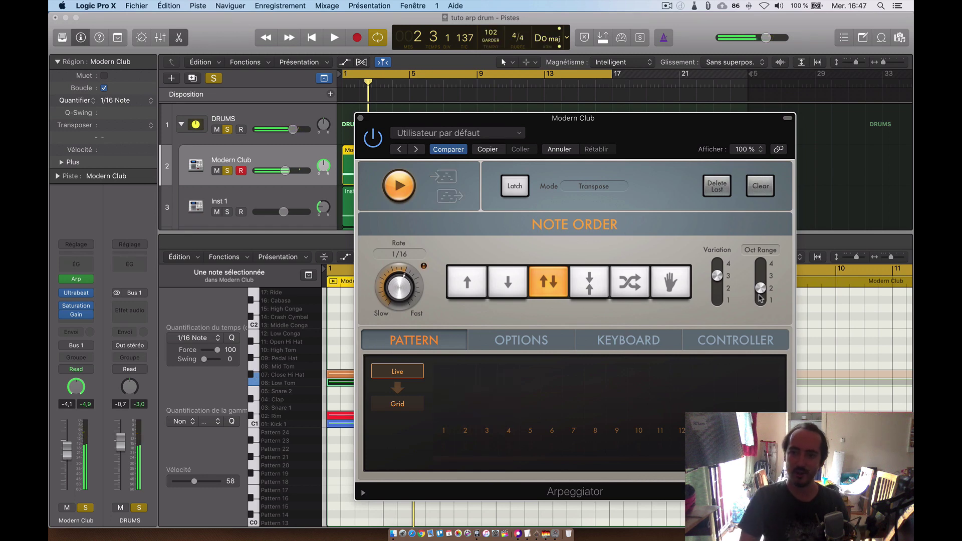
left_click_drag(759, 297, 762, 304)
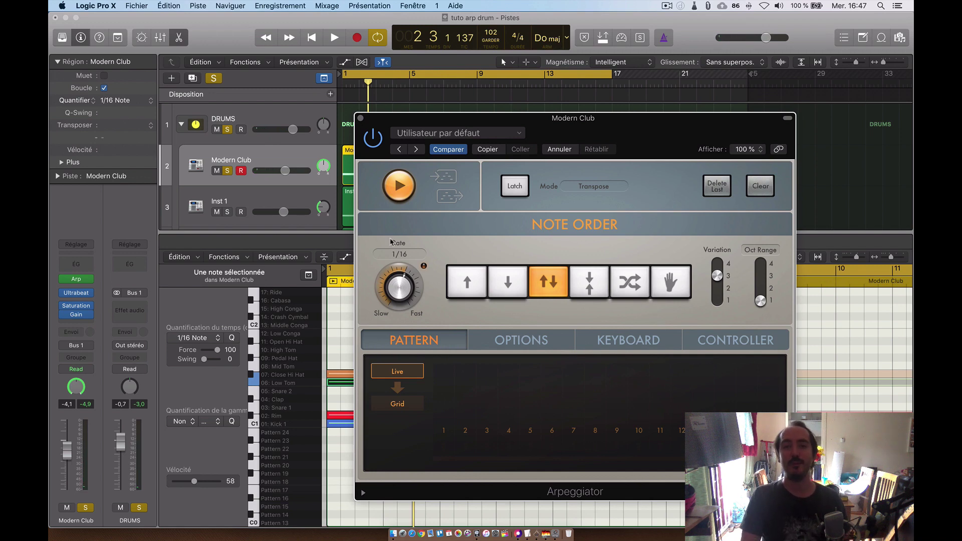
left_click(360, 116)
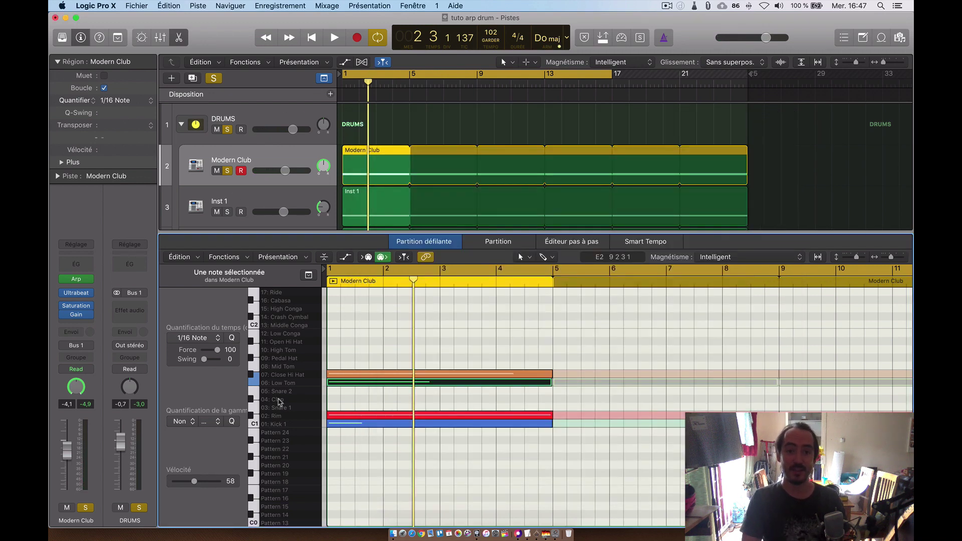
Step: Solo only the Inst 1 track and play it back with its notes shown in the piano roll
scroll(234, 219, "down", 1)
scroll(235, 219, "down", 1)
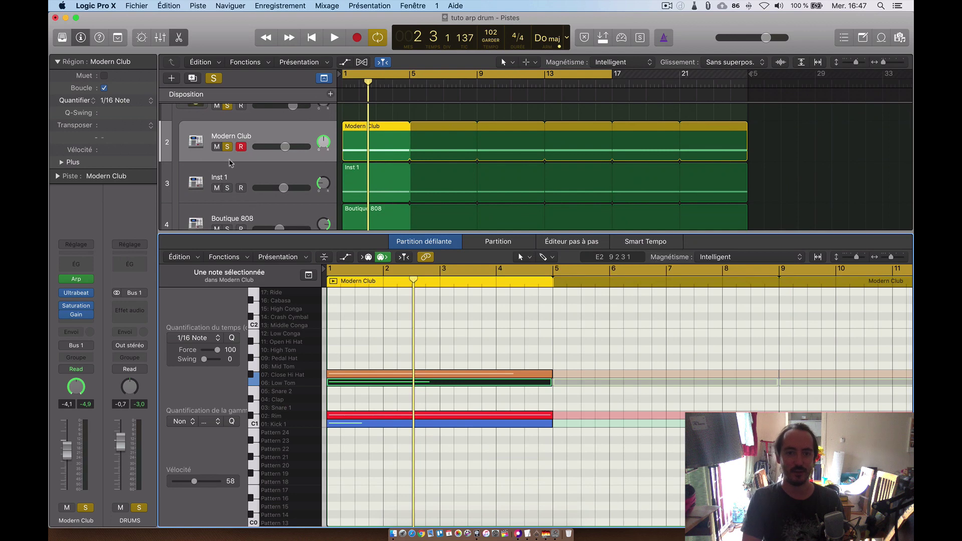
left_click(248, 147)
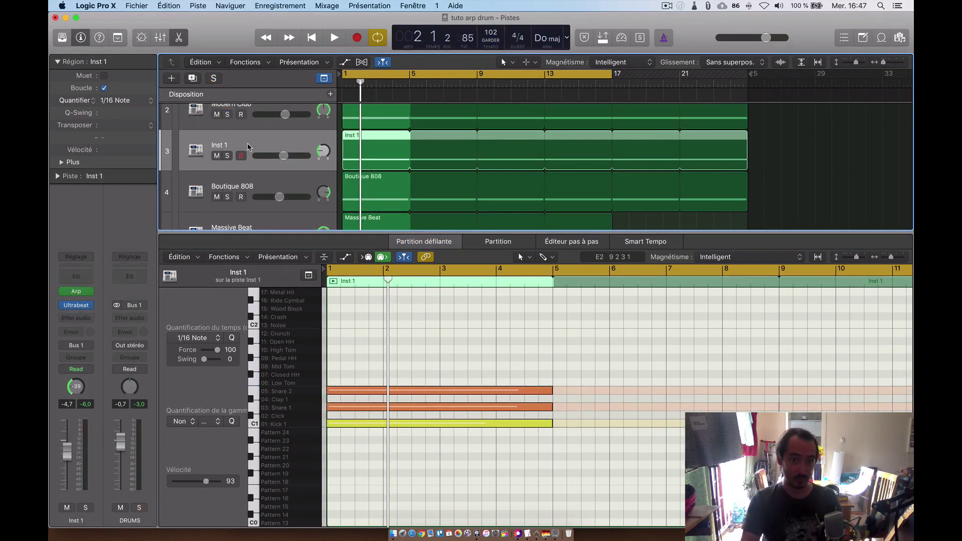
left_click(226, 155)
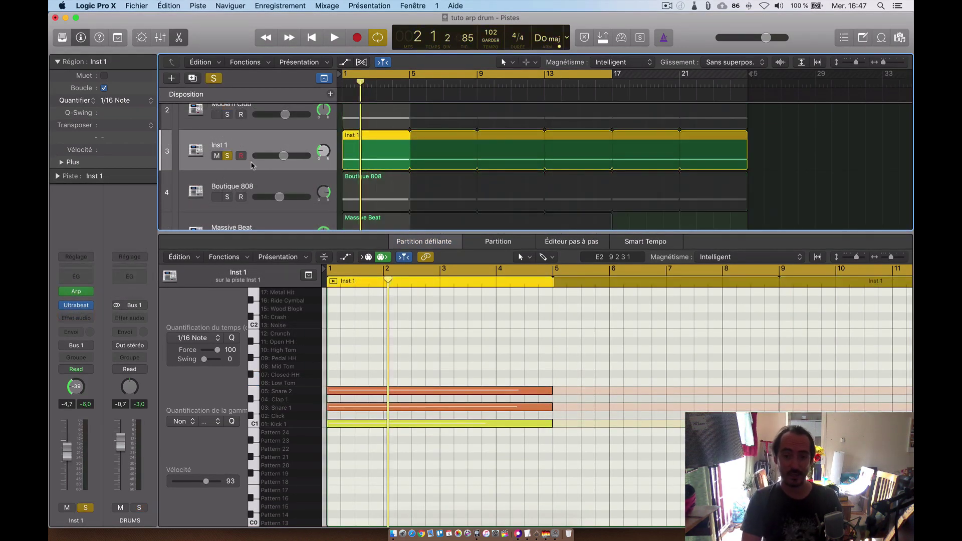
key("space")
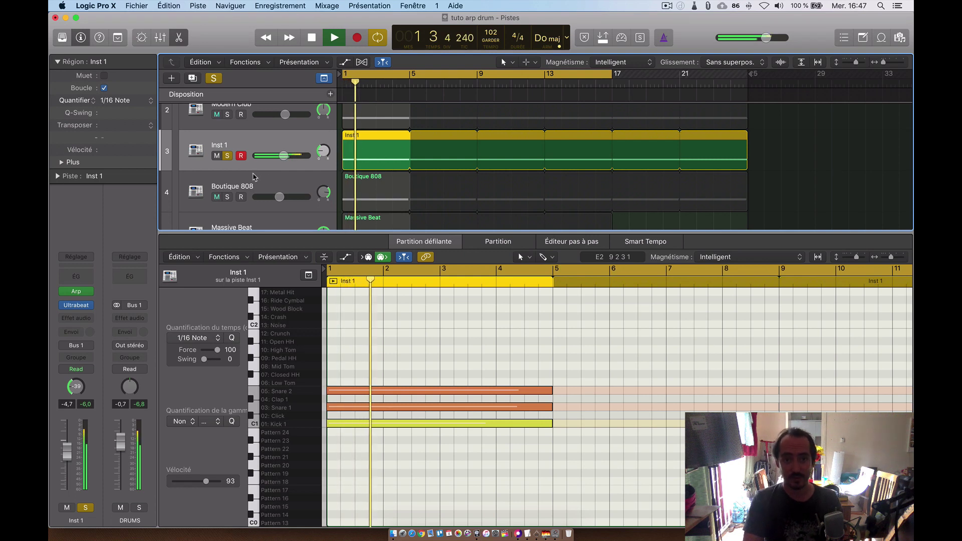
key("space")
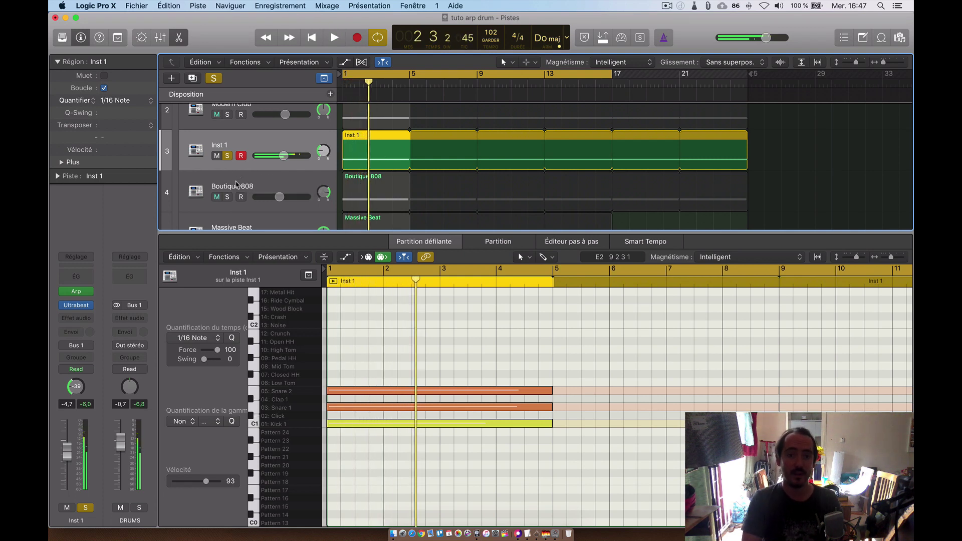
Step: Solo the Boutique 808 track in place of Inst 1 and open its Arpeggiator
left_click(228, 192)
left_click(226, 196)
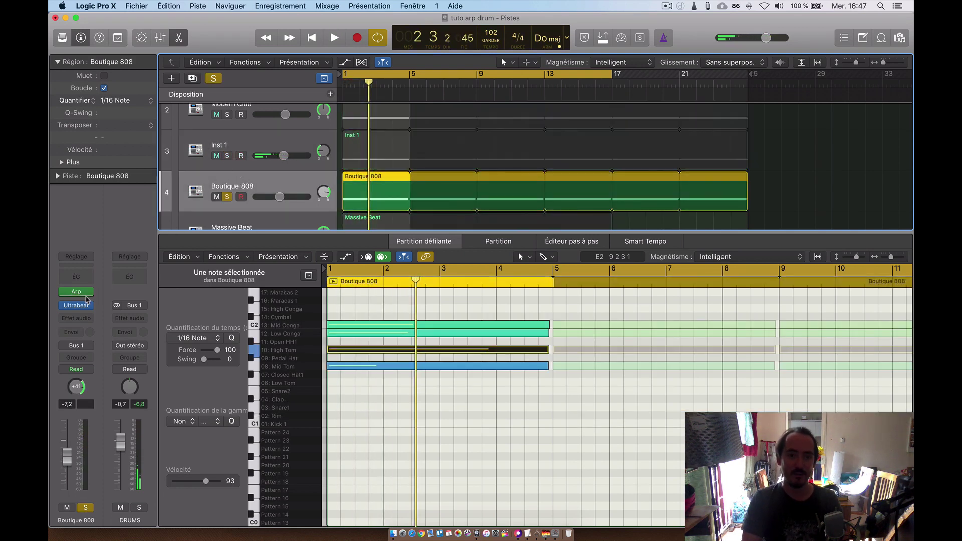
left_click(78, 293)
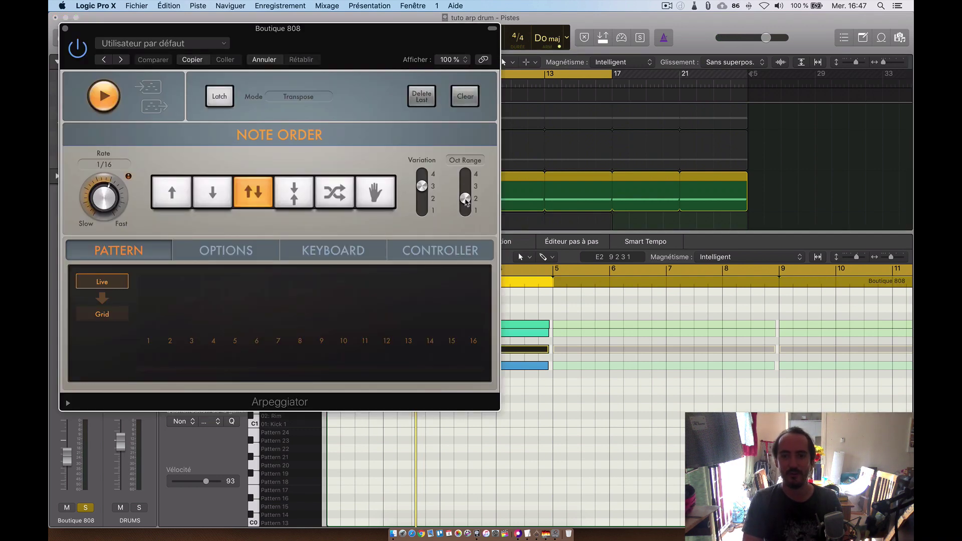
Step: During playback, compare an octave range of 1 with 2 on the Boutique 808 Arpeggiator, keep 2 and close the plug-in
key("space")
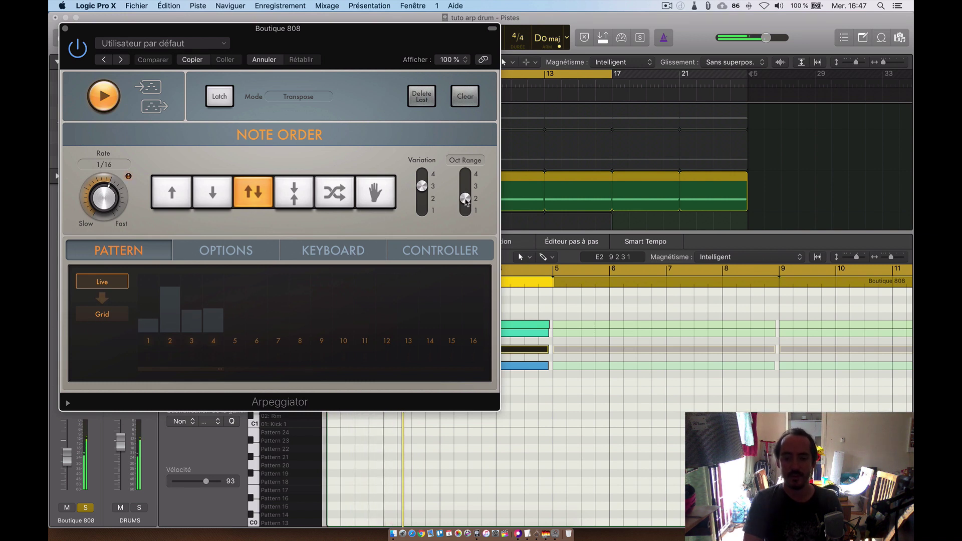
left_click_drag(466, 199, 465, 211)
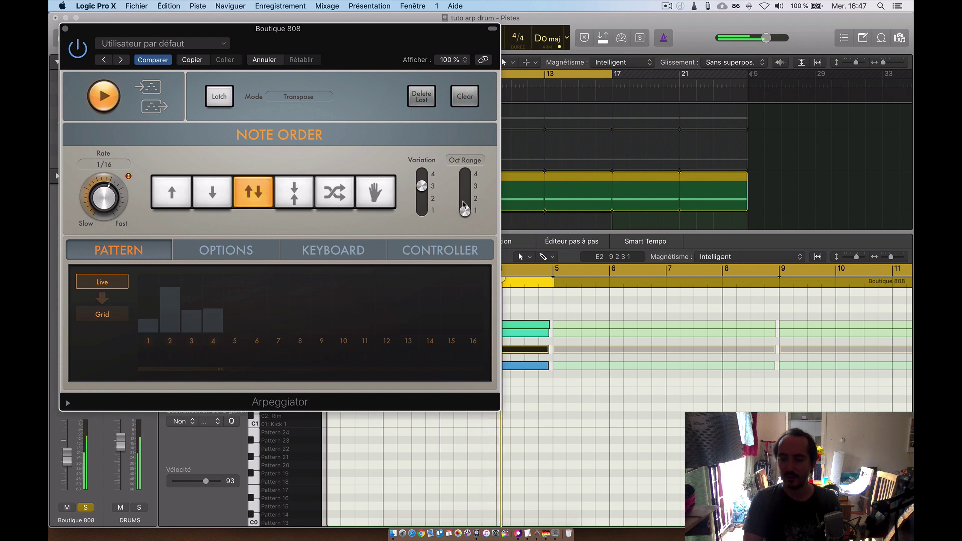
left_click(466, 201)
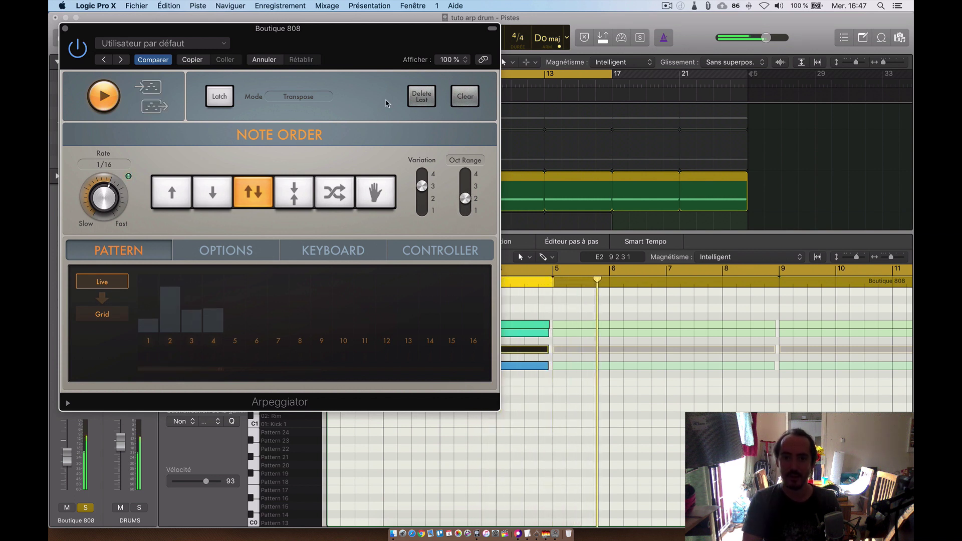
left_click(65, 29)
key("space")
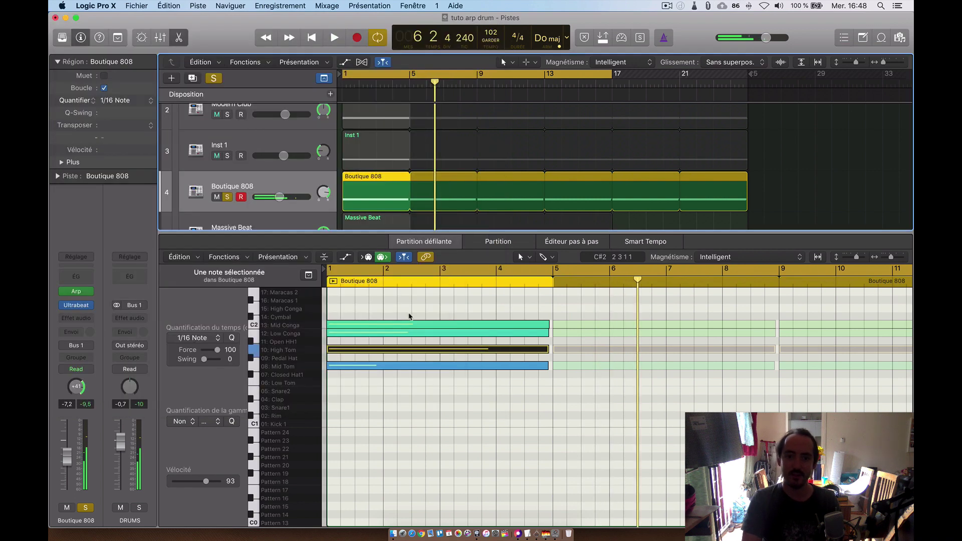
Step: Extend the four held Boutique 808 notes together to the end of their four-bar region at bar 5
left_click(445, 333)
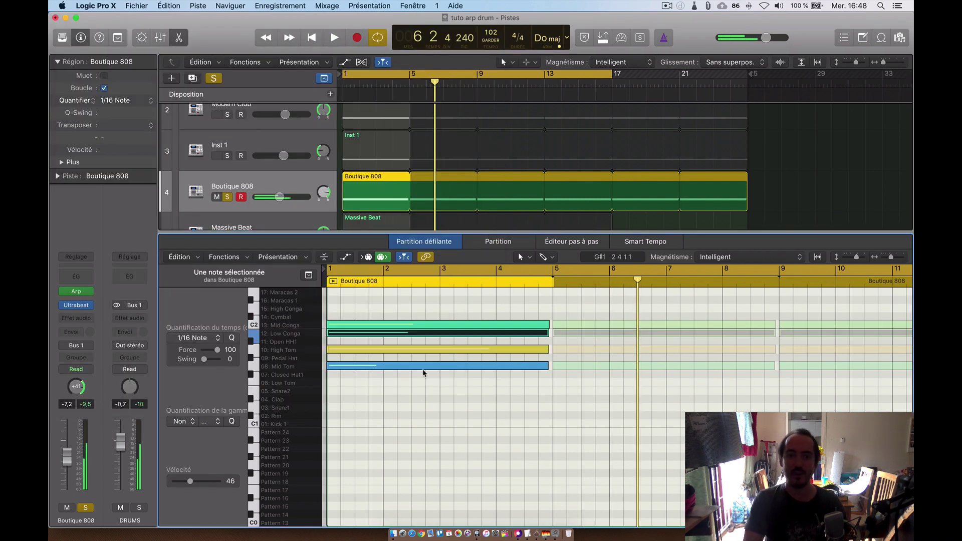
left_click(441, 420)
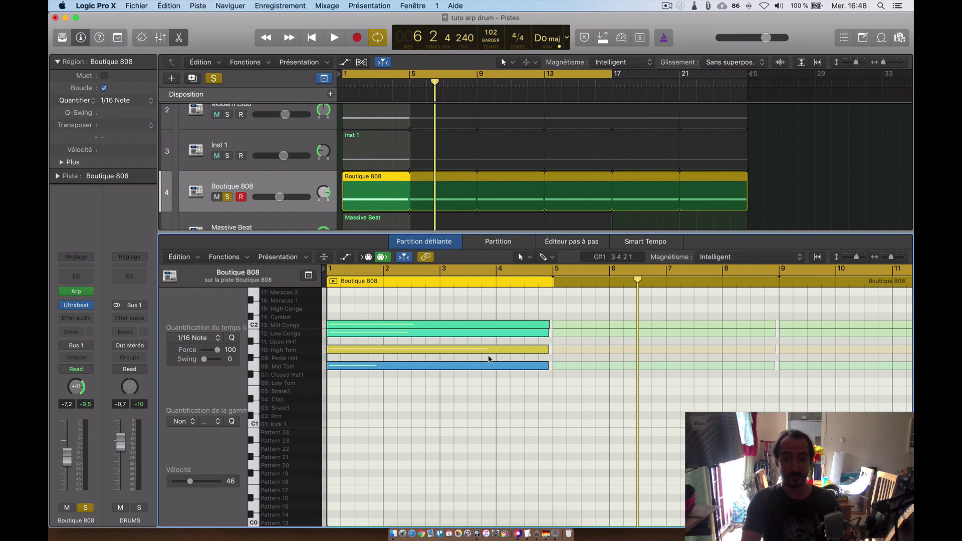
left_click_drag(501, 308, 500, 397)
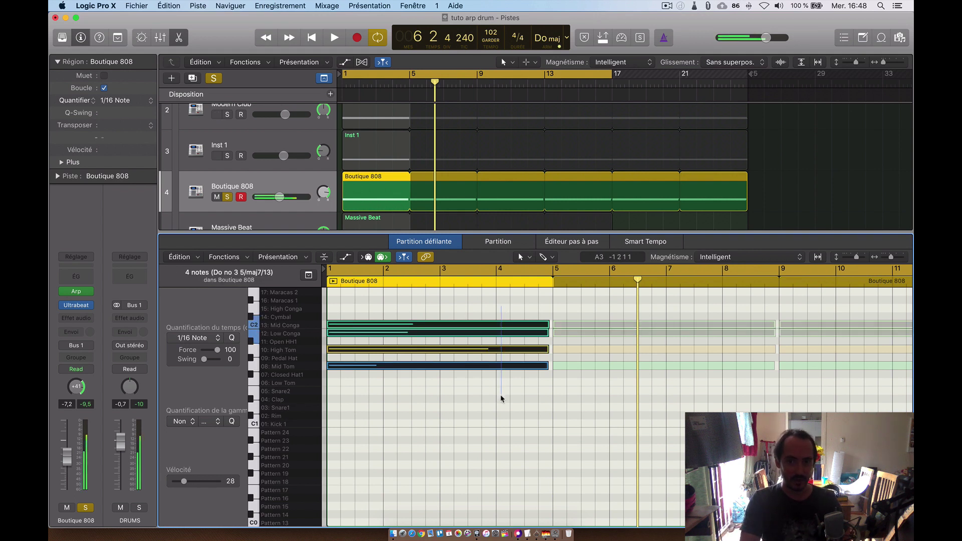
right_click(546, 367)
left_click(546, 367)
right_click(547, 368)
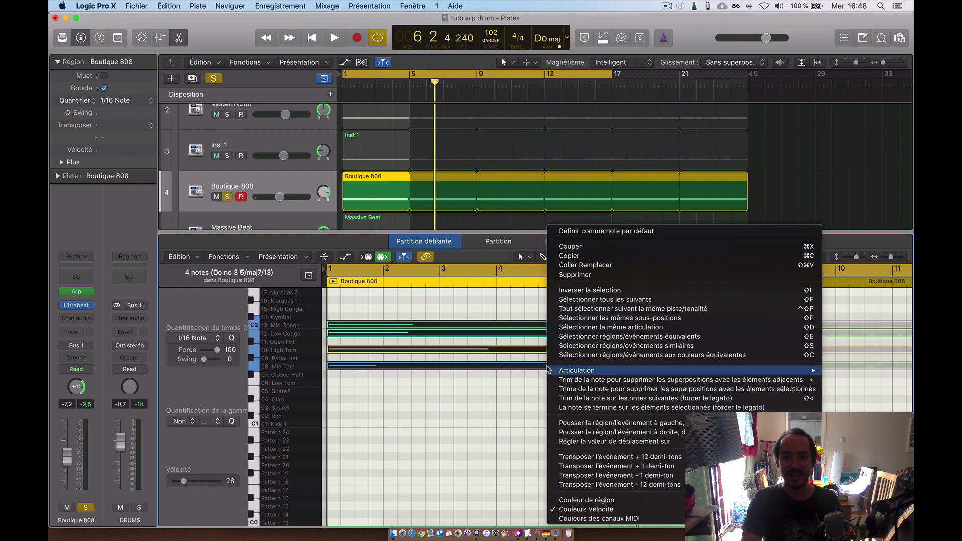
left_click(545, 370)
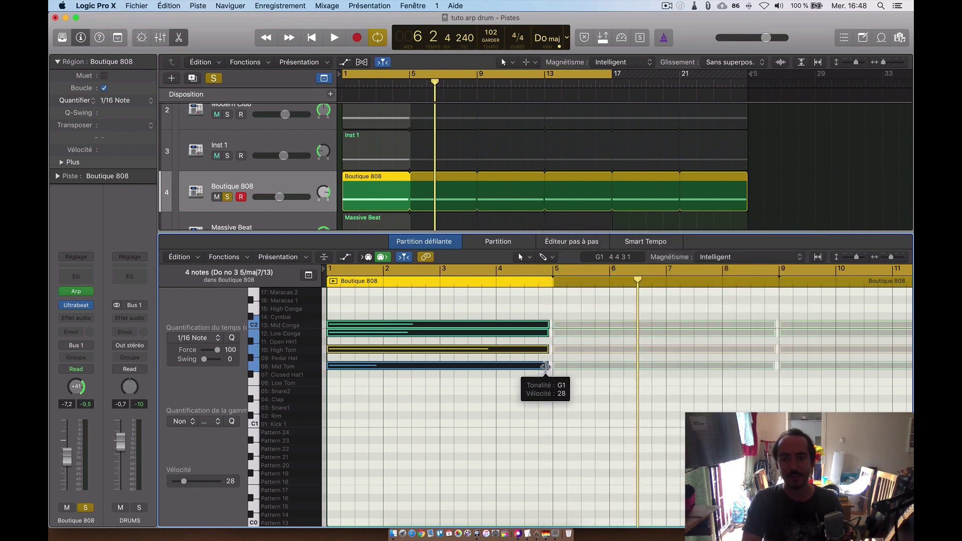
left_click_drag(544, 368, 552, 370)
left_click(547, 390)
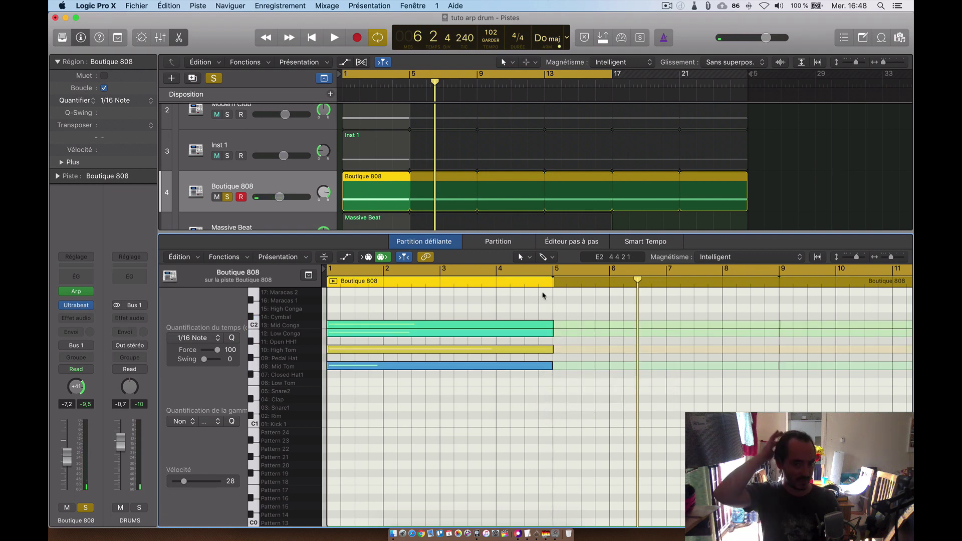
Step: Try a velocity of 127 on the Boutique 808's Mid Conga note and play the pattern back
left_click(443, 325)
left_click_drag(443, 325, 448, 203)
key("space")
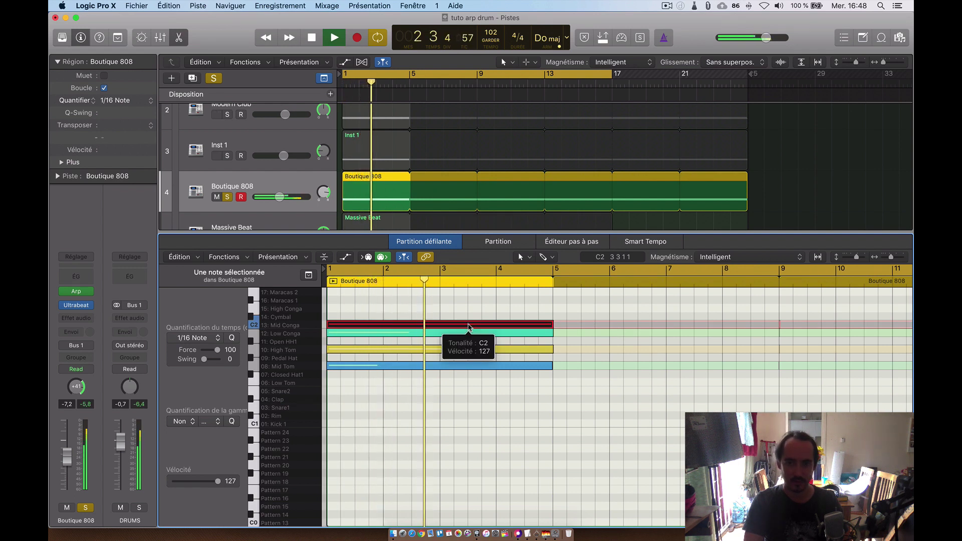
key("space")
Step: Lower the Mid Conga note's velocity, set the Mid Tom note's velocity to 114 and play the pattern back
left_click_drag(468, 327, 441, 446)
left_click_drag(451, 364, 461, 259)
key("space")
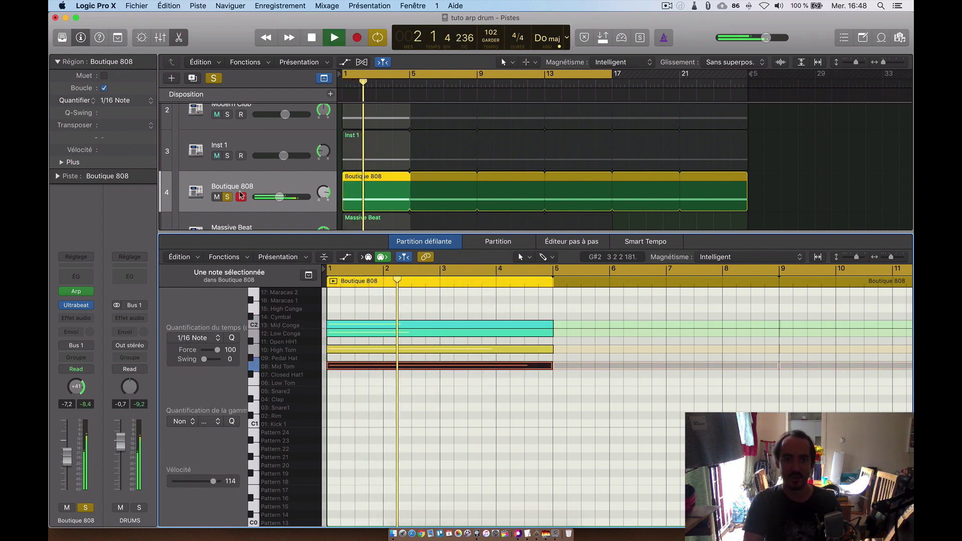
Step: Solo the Massive Beat track in place of Boutique 808 and play it back with its notes shown
scroll(293, 181, "down", 2)
scroll(296, 165, "down", 2)
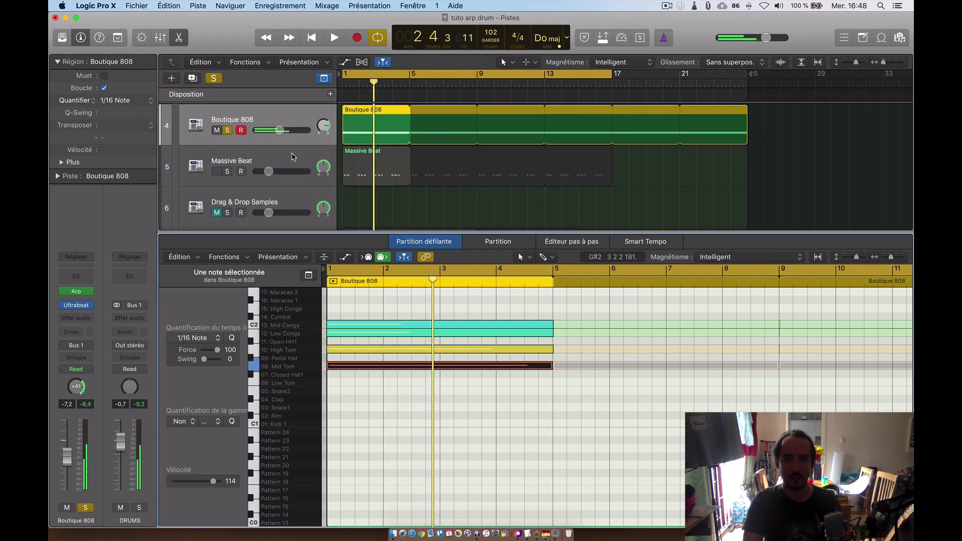
left_click(289, 157)
left_click(228, 131)
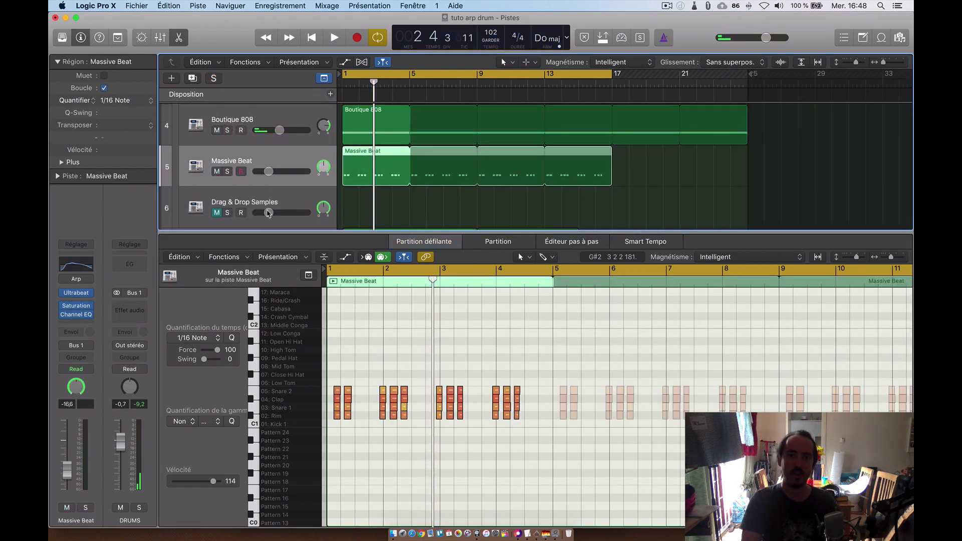
left_click(228, 172)
key("space")
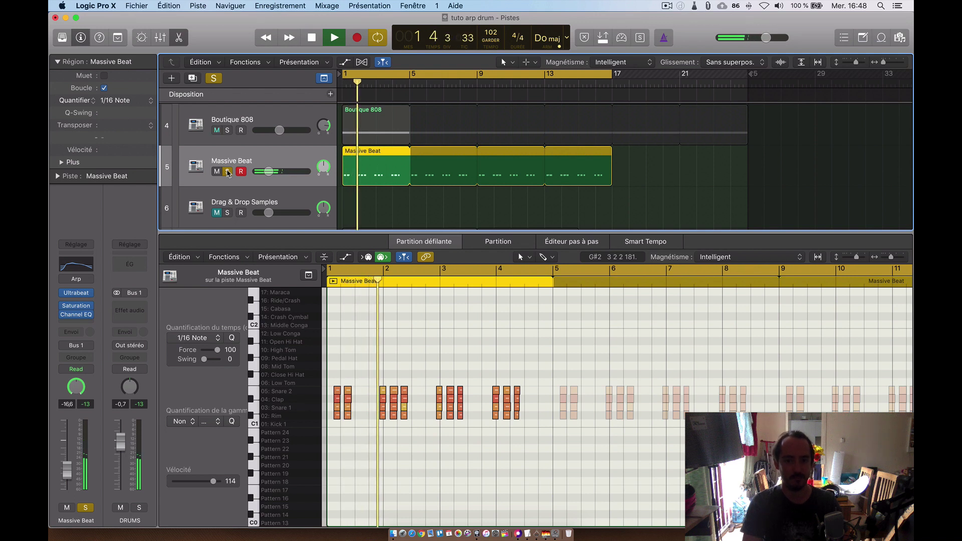
key("space")
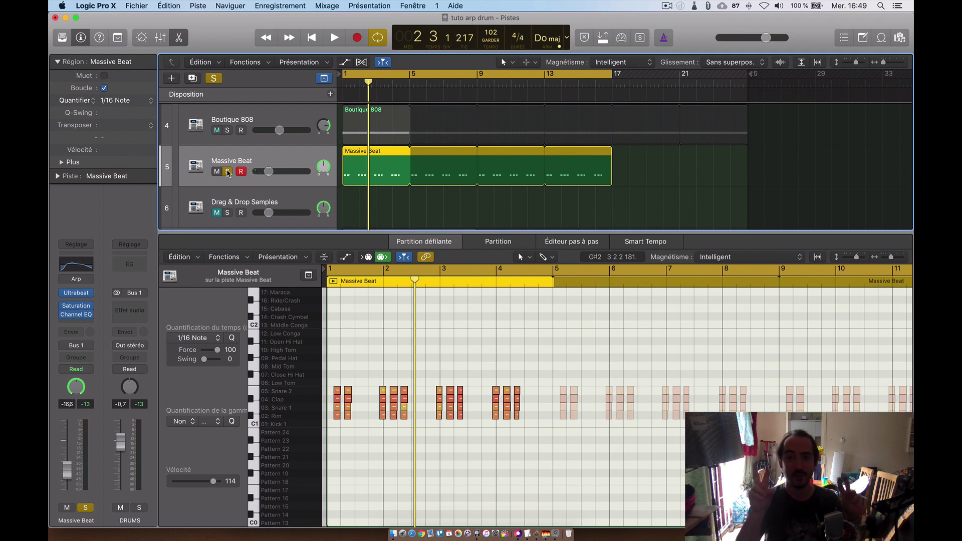
Step: Solo the whole DRUMS track stack in place of Massive Beat and play all the drum tracks together
scroll(228, 171, "up", 4)
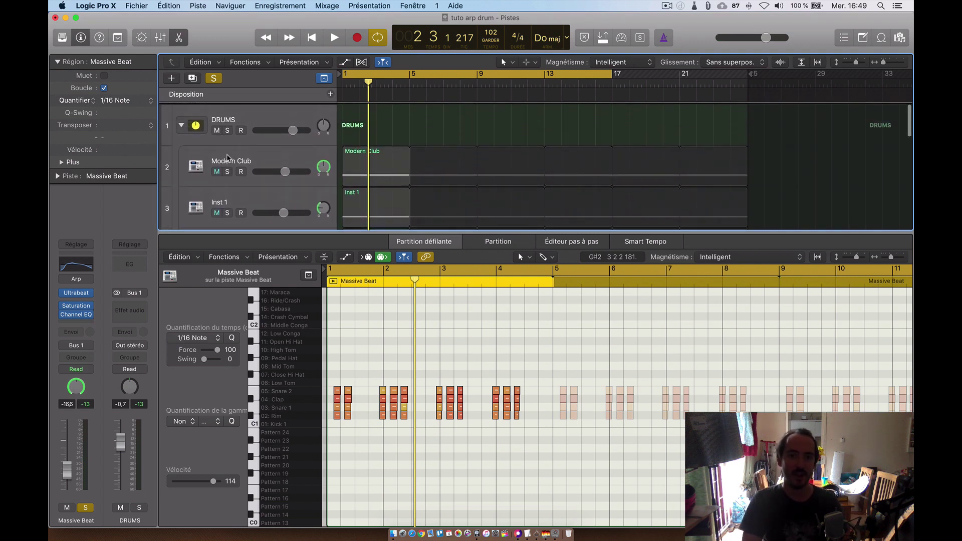
left_click(228, 130)
key("space")
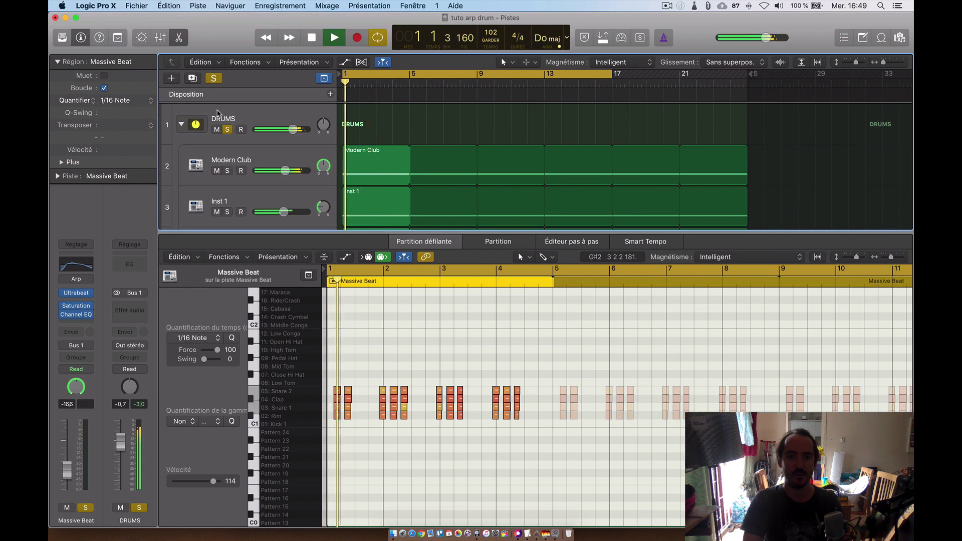
scroll(235, 161, "down", 4)
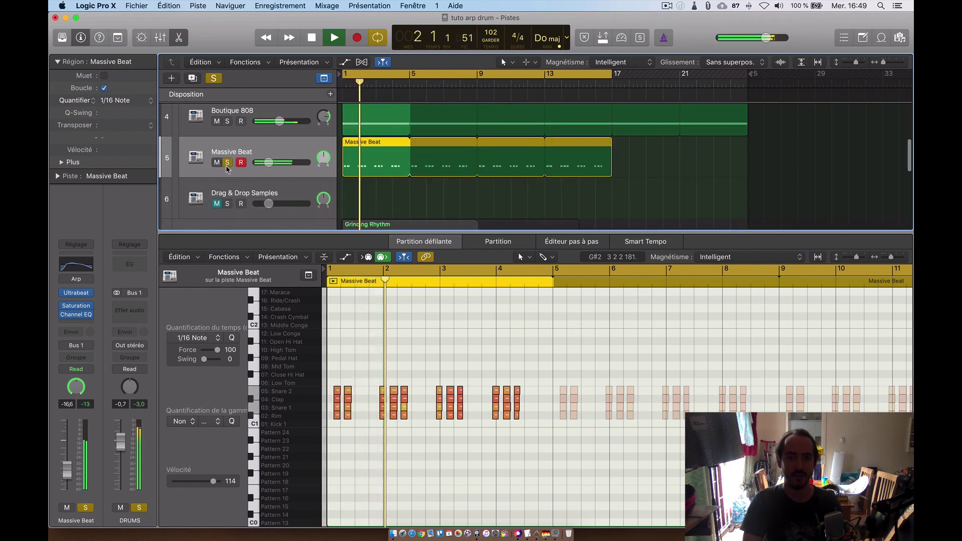
left_click(227, 162)
scroll(265, 193, "up", 3)
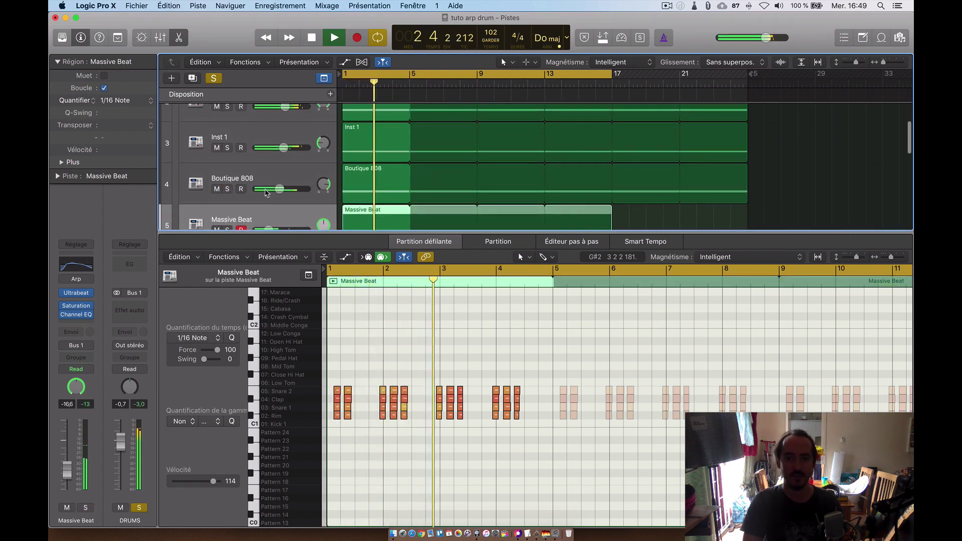
Step: Open the mixer briefly, close it to show the full track list, stop playback and select the Modern Club track
key("x")
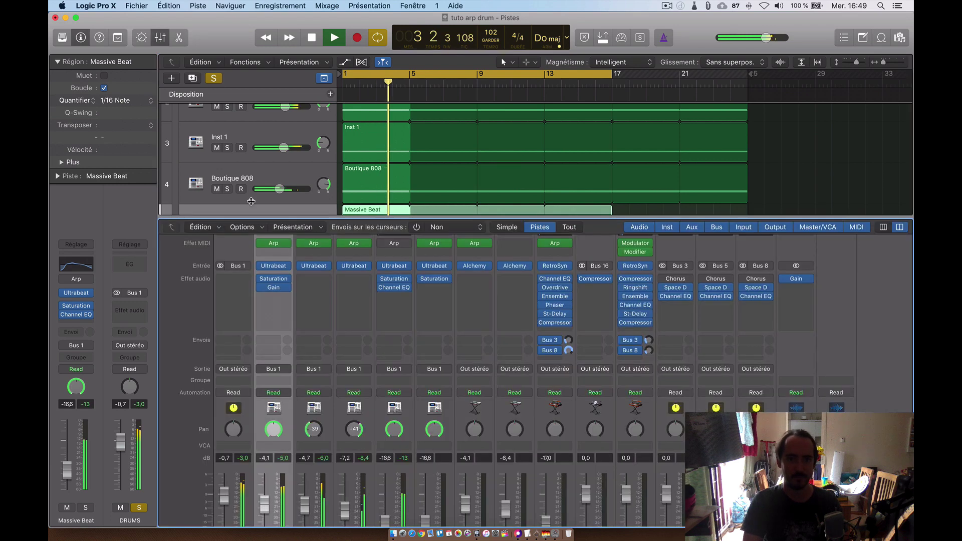
scroll(261, 173, "up", 2)
key("x")
key("space")
left_click(259, 159)
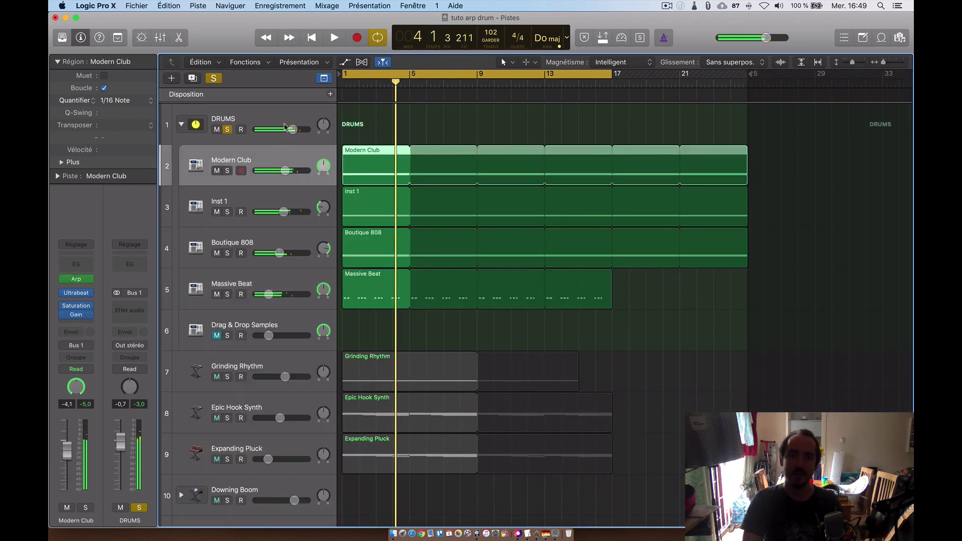
left_click(283, 116)
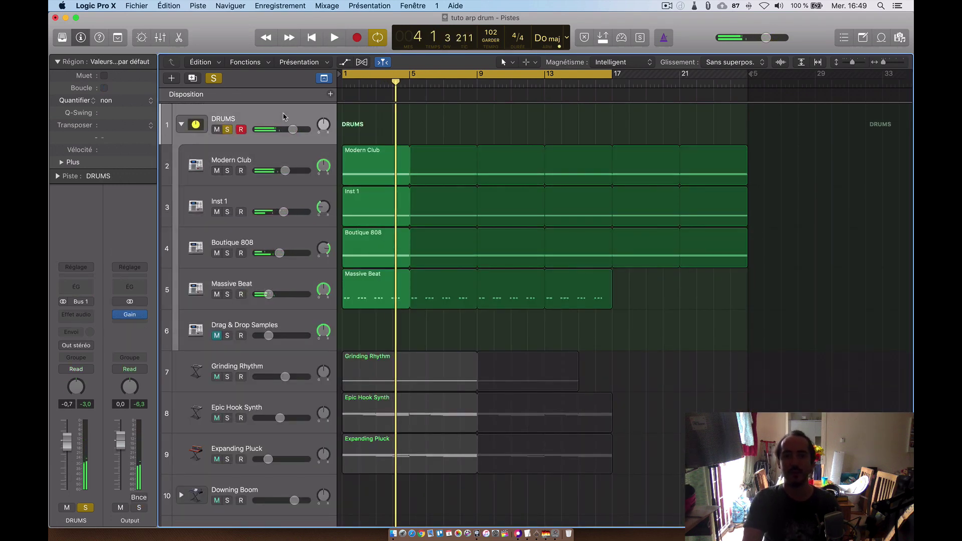
left_click(275, 161)
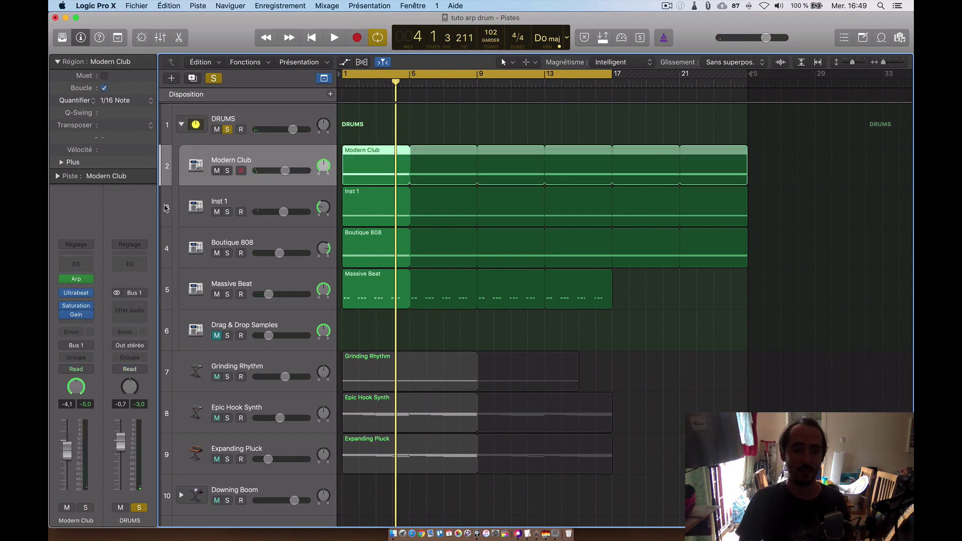
Step: Solo only the Modern Club track in place of the DRUMS stack and play it back
mouse_move(78, 309)
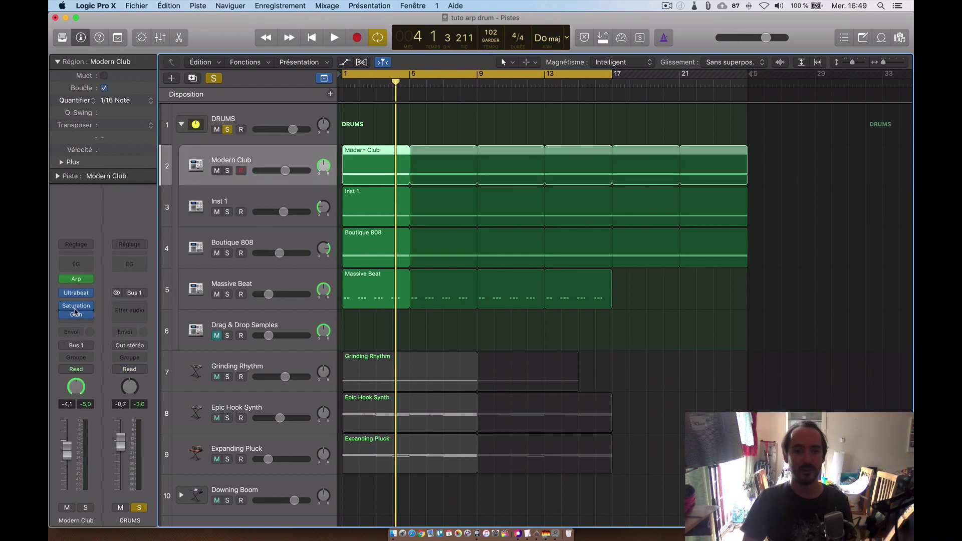
left_click(228, 171)
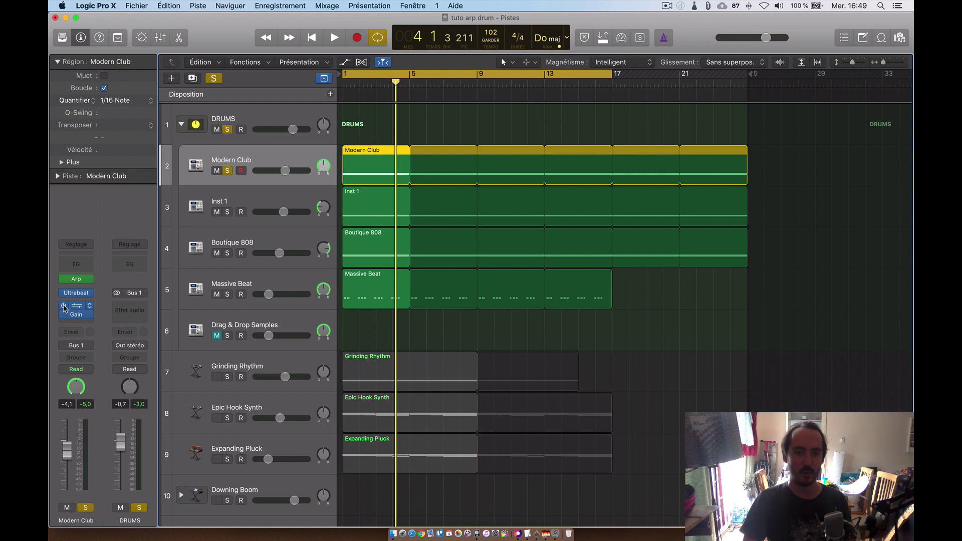
key("space")
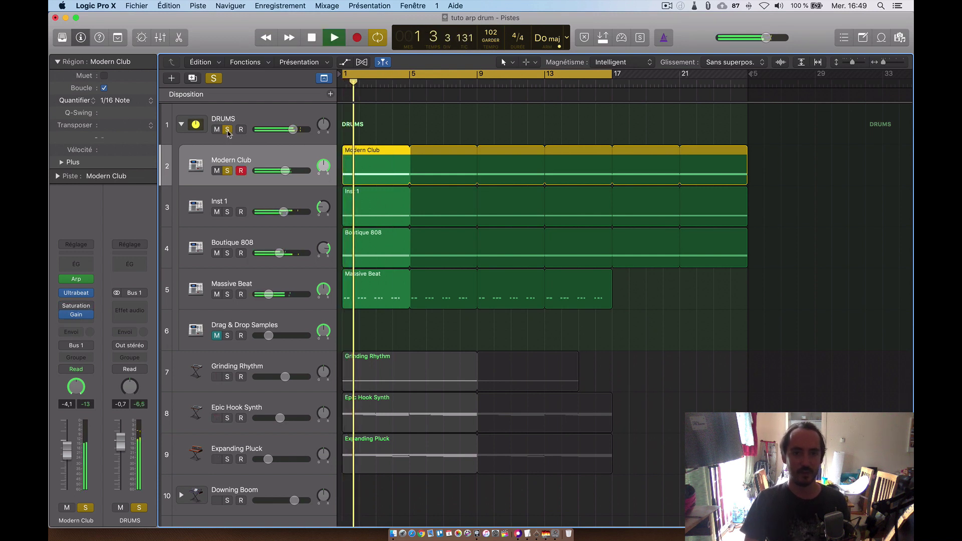
left_click(228, 132)
mouse_move(61, 310)
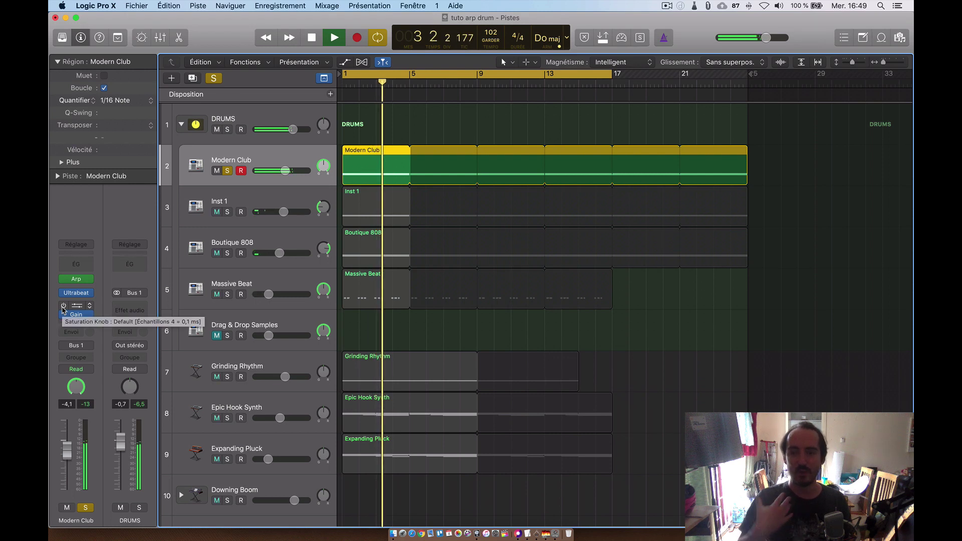
key("space")
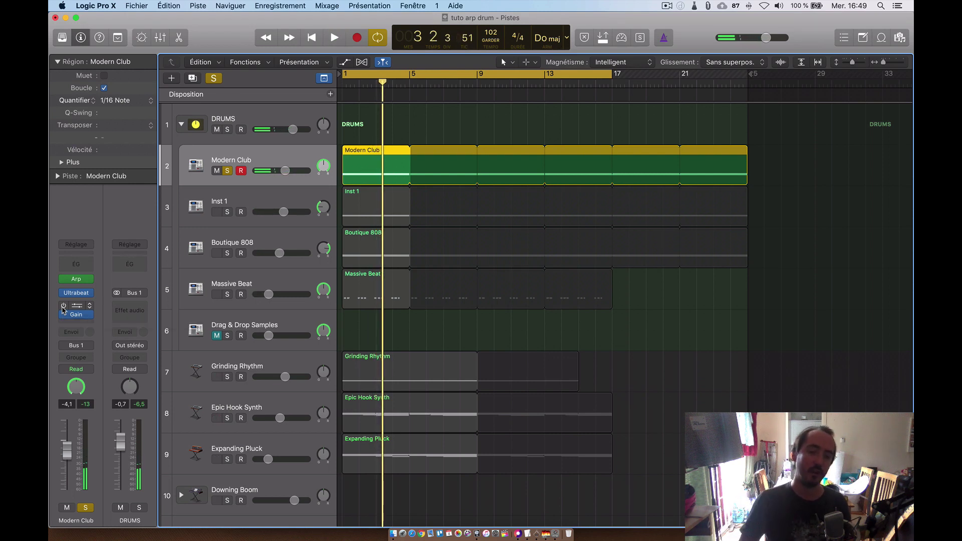
Step: Solo Grinding Rhythm and Epic Hook Synth alongside Modern Club during playback and lower the volume of both synth tracks
key("space")
left_click(227, 377)
left_click(227, 418)
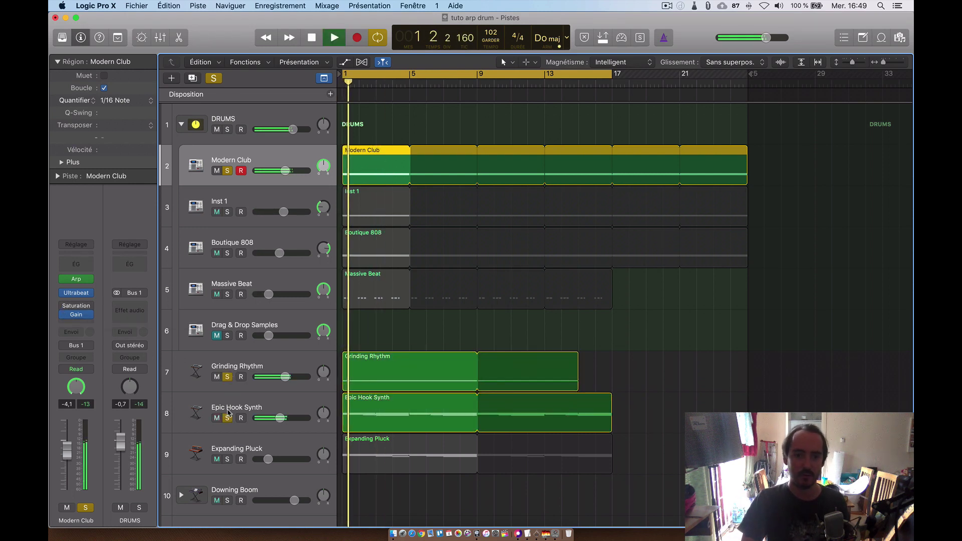
left_click_drag(283, 379, 270, 379)
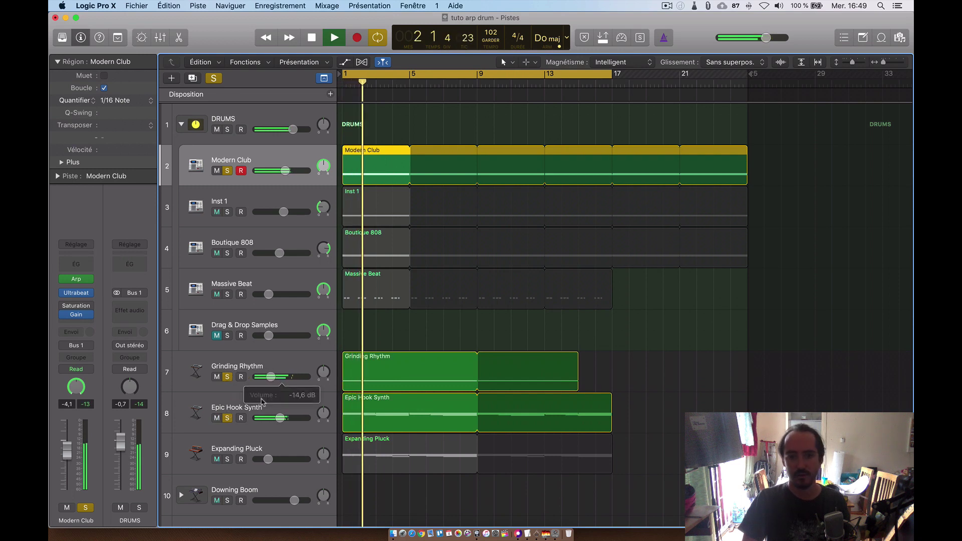
left_click_drag(279, 418, 267, 418)
left_click_drag(270, 377, 281, 378)
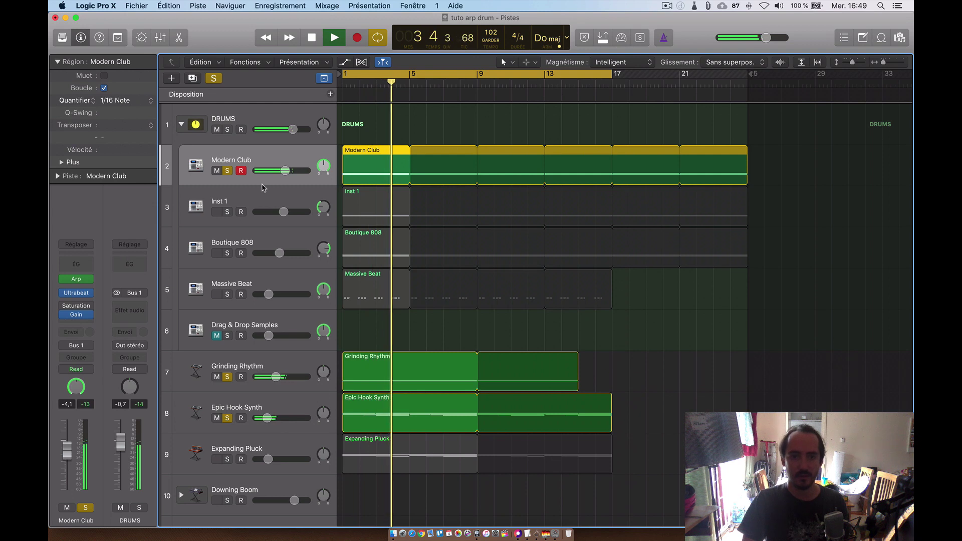
key("space")
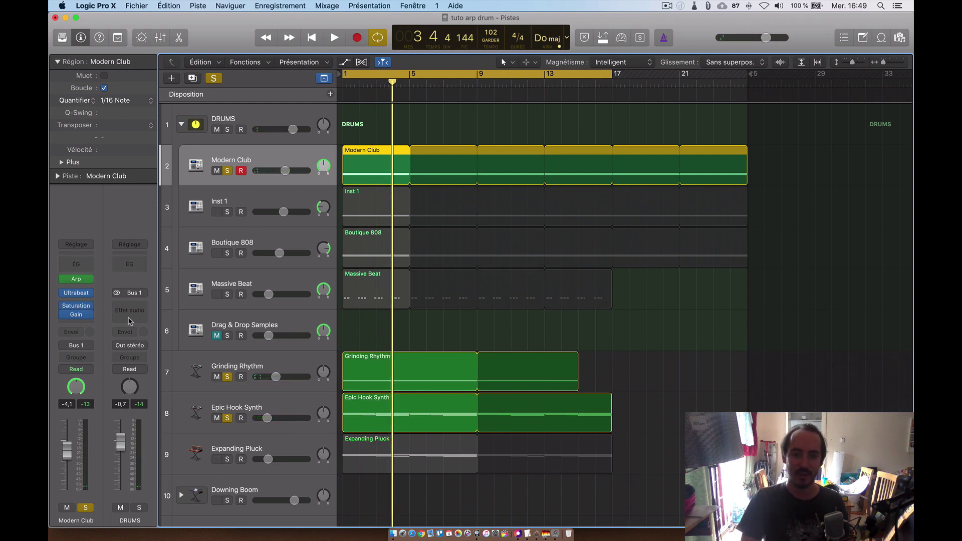
Step: Remove the solo from Grinding Rhythm and Epic Hook Synth and play Modern Club alone from the start
left_click(227, 377)
left_click(227, 417)
key("Return")
key("space")
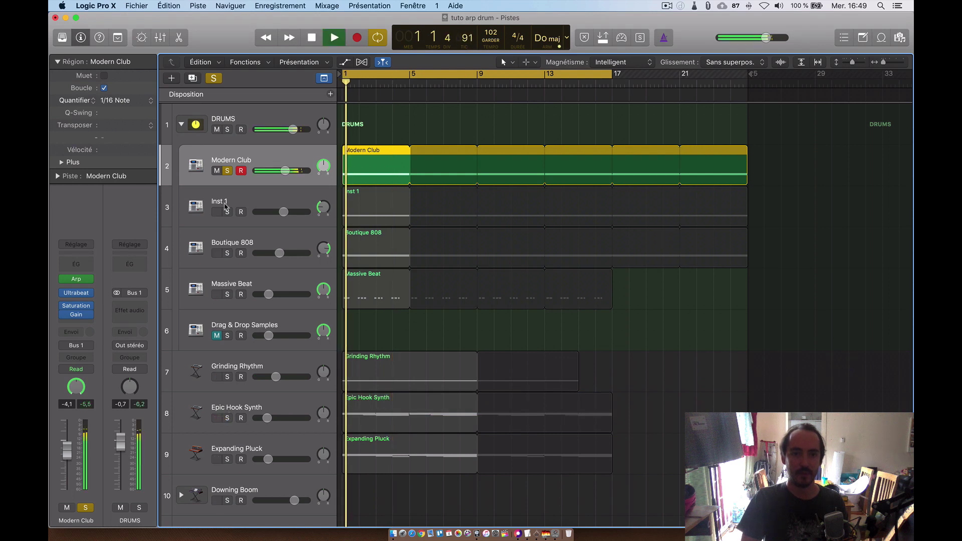
Step: Adjust the saturation amount in Modern Club's Saturation Knob plug-in during playback and close the plug-in
left_click(76, 309)
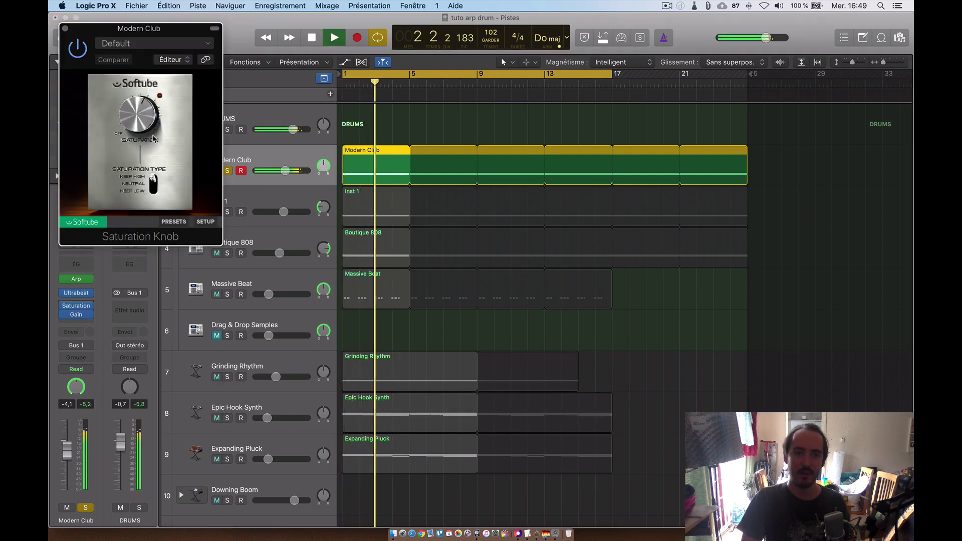
left_click_drag(140, 113, 132, 135)
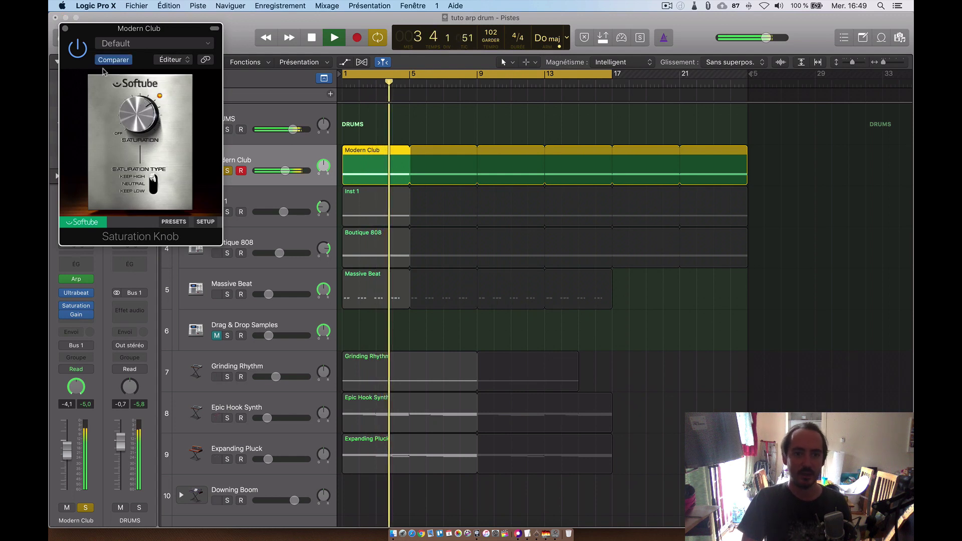
left_click(65, 28)
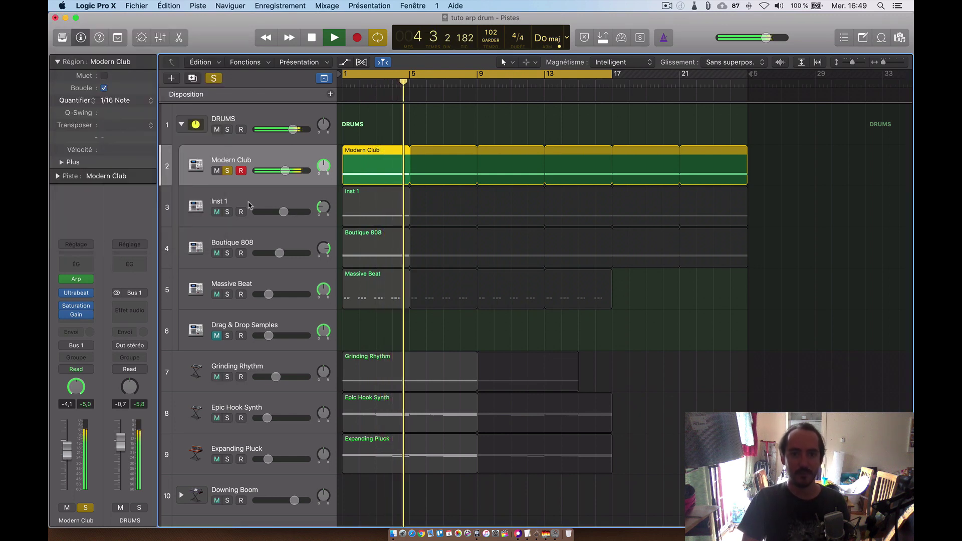
Step: Solo Inst 1, Boutique 808 and Massive Beat together with Modern Club, listen to the combination and stop playback
left_click(228, 212)
left_click(227, 253)
left_click(227, 295)
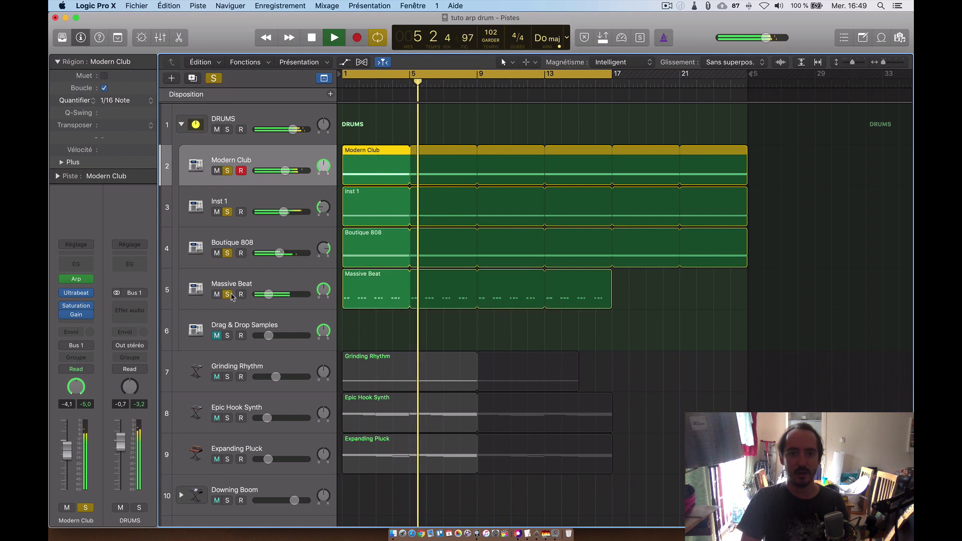
key("space")
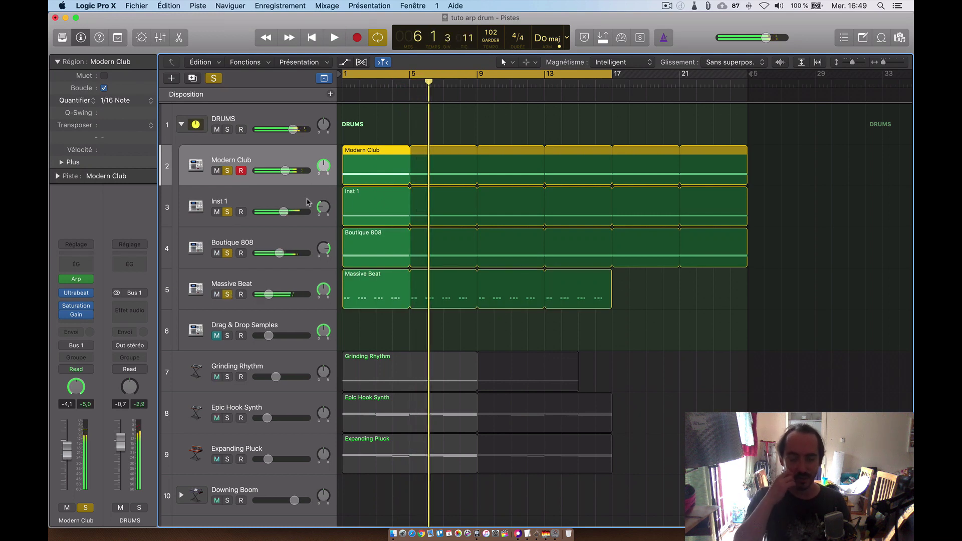
Step: Centre the panning of Inst 1 and Boutique 808, play the soloed drum tracks from the start and stop
left_click(307, 202)
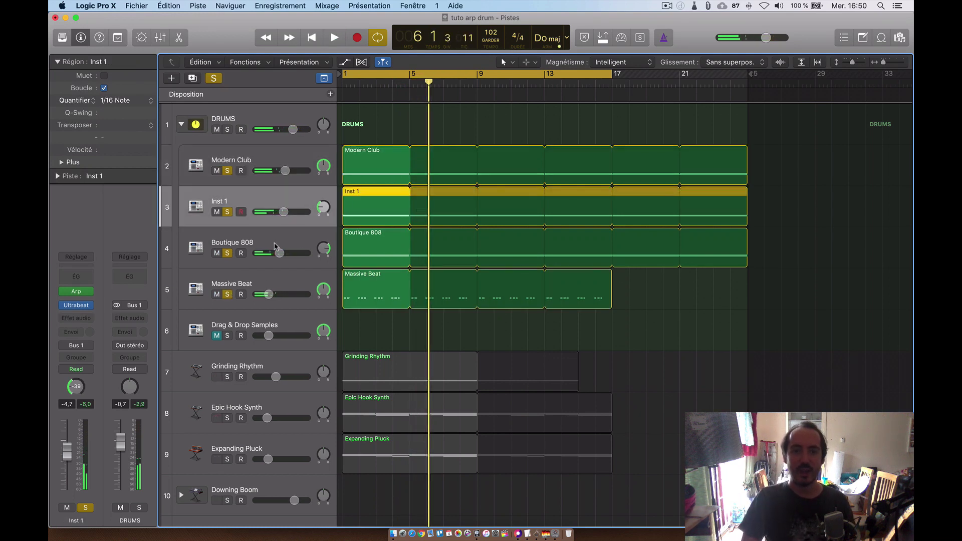
left_click(322, 212, "alt")
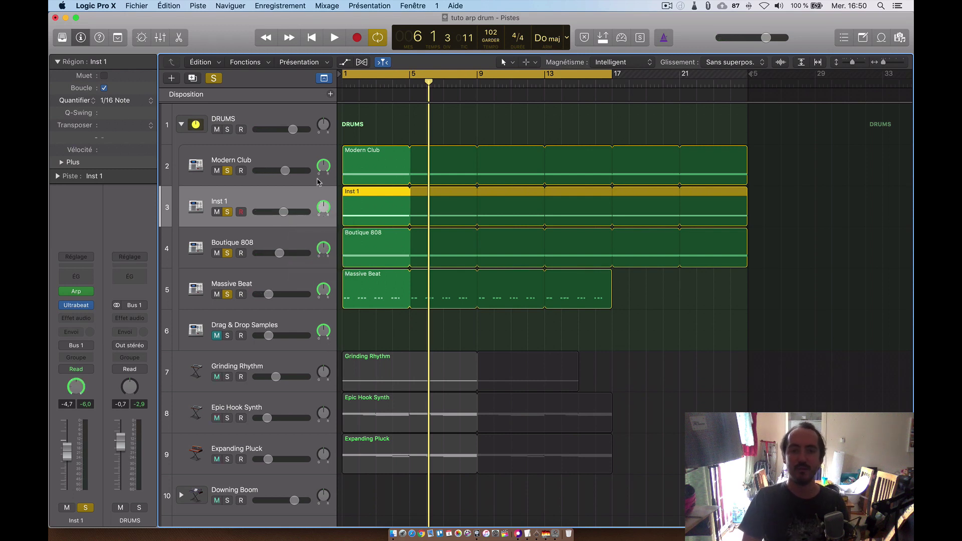
key("Return")
key("space")
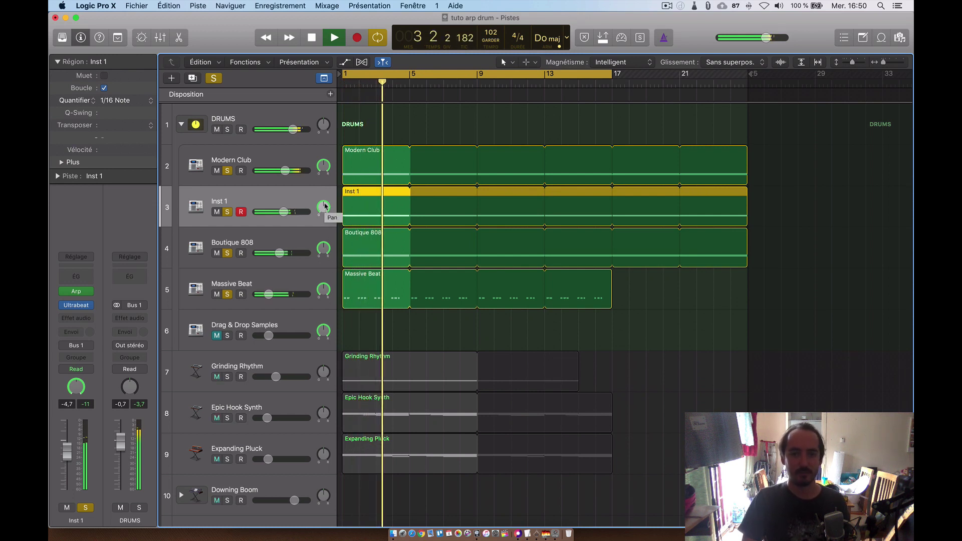
key("space")
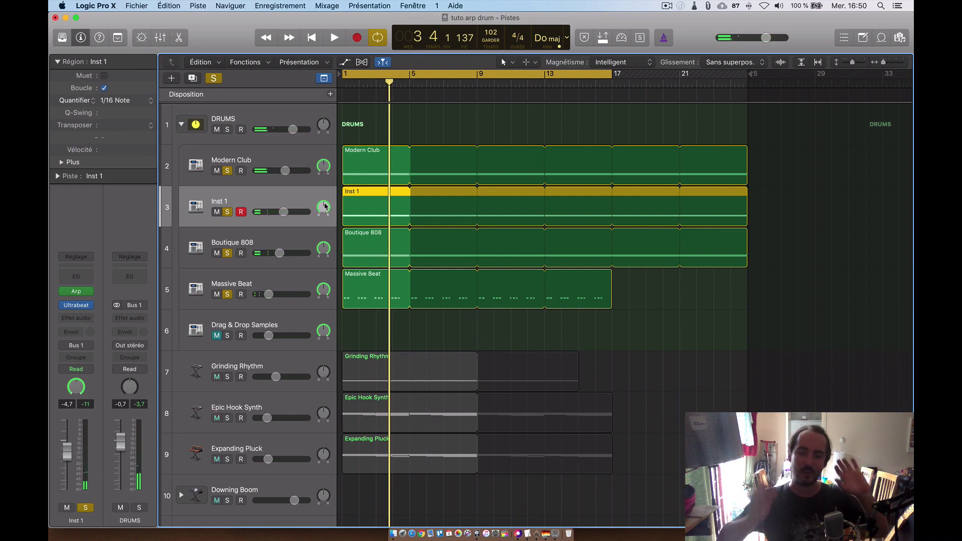
Step: Pan Inst 1 to -49 and Boutique 808 to +30, listen to the soloed drum tracks and stop playback
left_click_drag(324, 214, 324, 240)
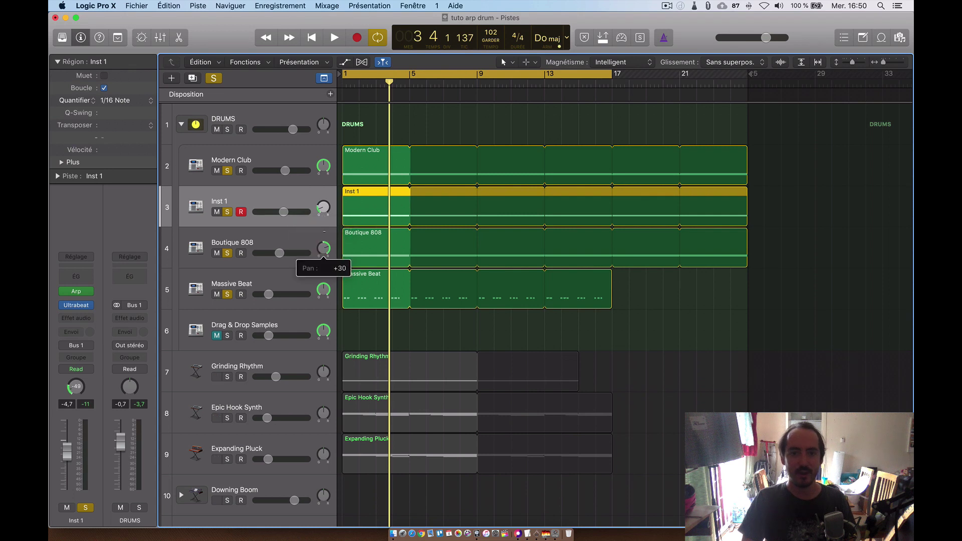
key("space")
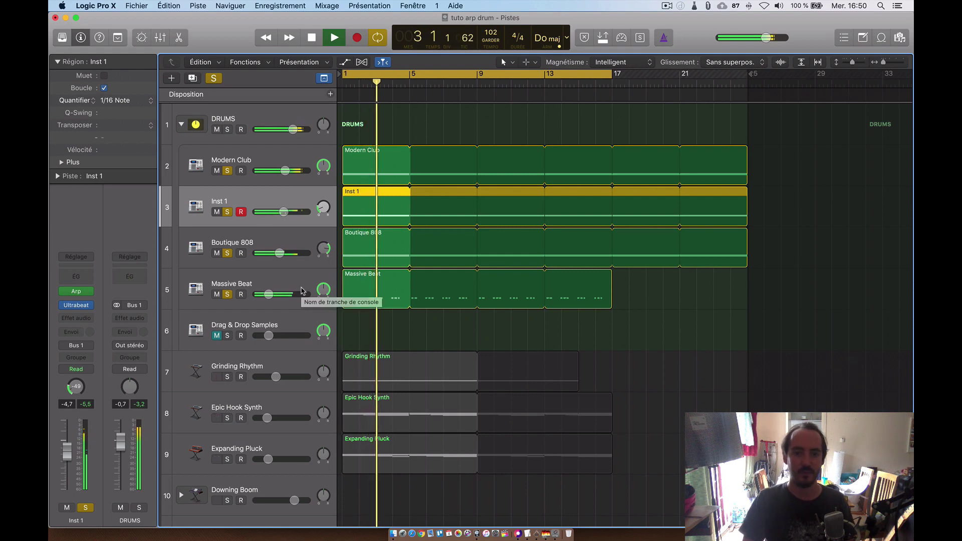
scroll(295, 300, "down", 3)
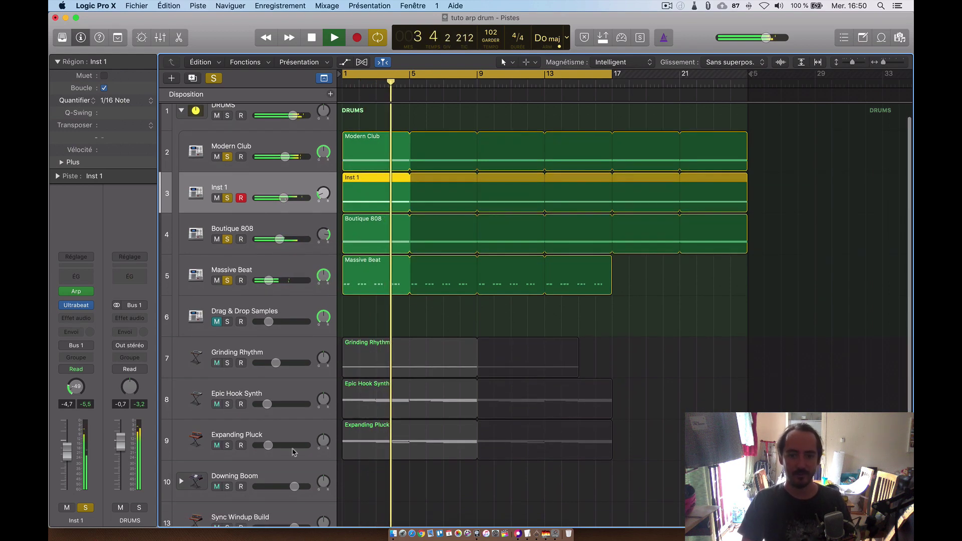
key("space")
Step: Solo Grinding Rhythm together with the drum tracks and play from the start
left_click(276, 317)
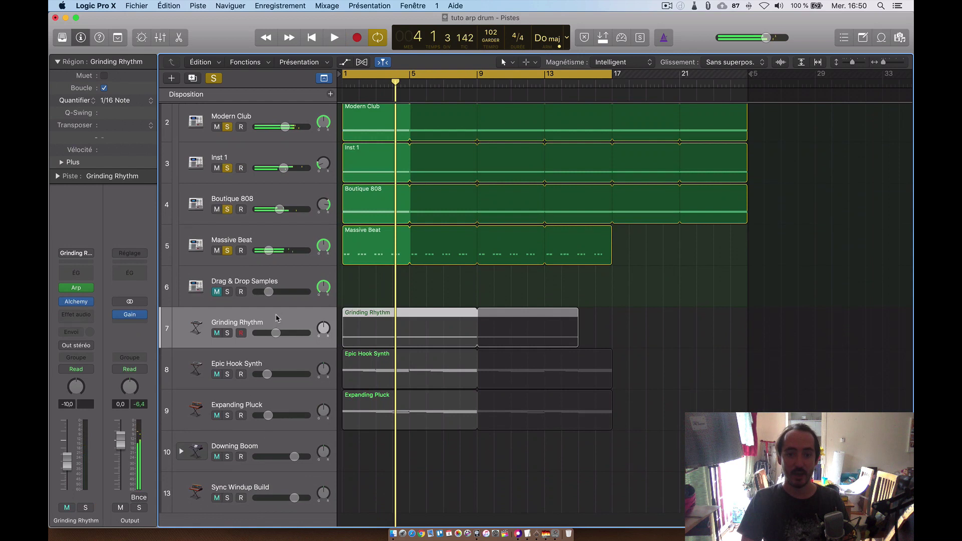
left_click(227, 333)
key("space")
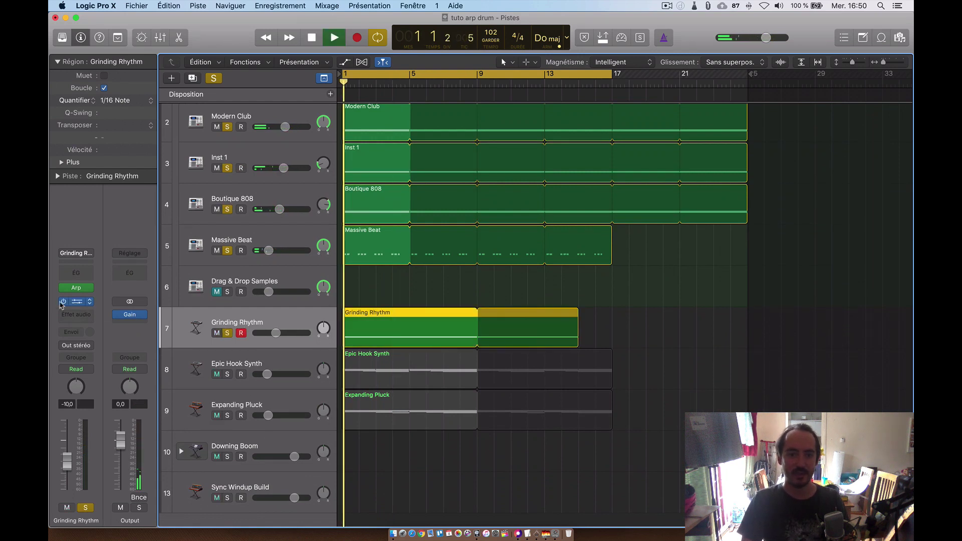
Step: Open Grinding Rhythm's Arpeggiator beside the Piano Roll and audition the region's sustained note
left_click(77, 289)
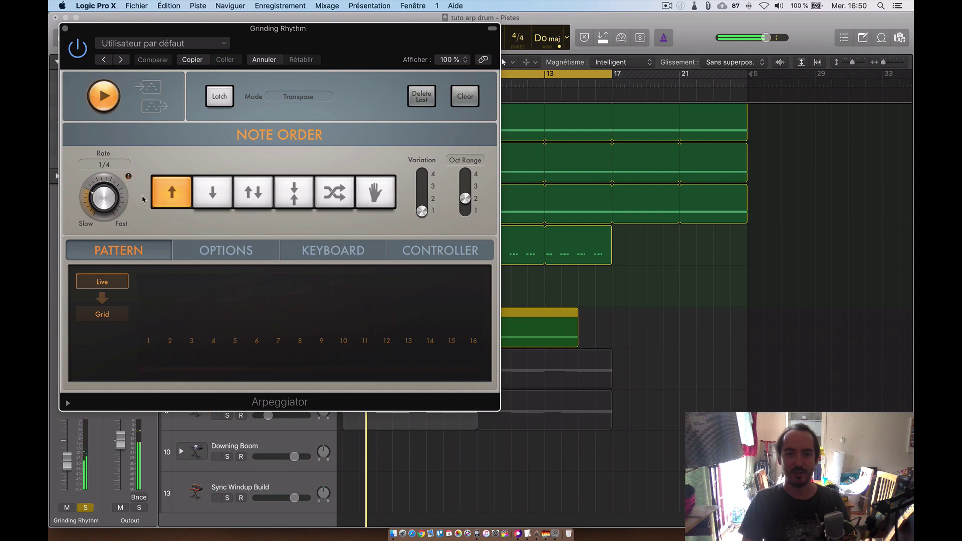
left_click_drag(322, 40, 753, 77)
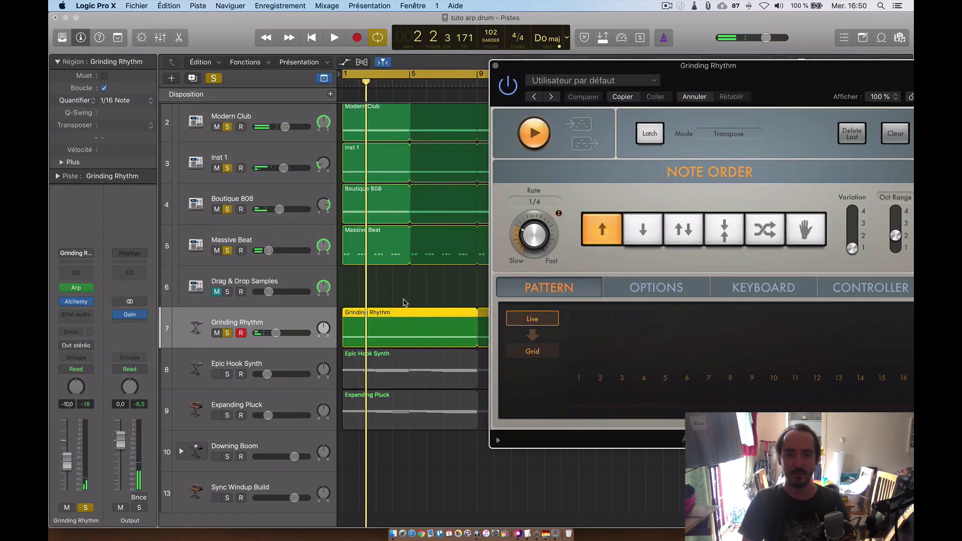
key("e")
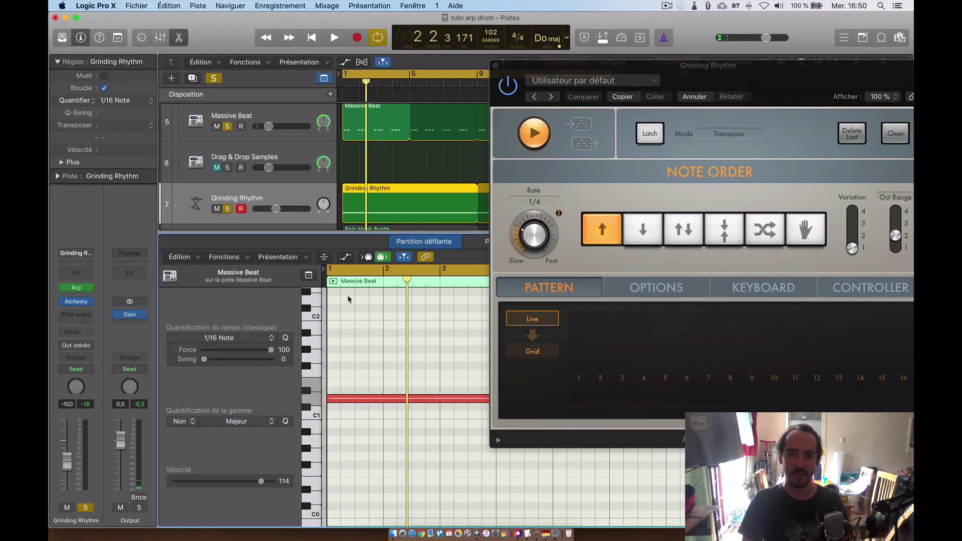
left_click(315, 399)
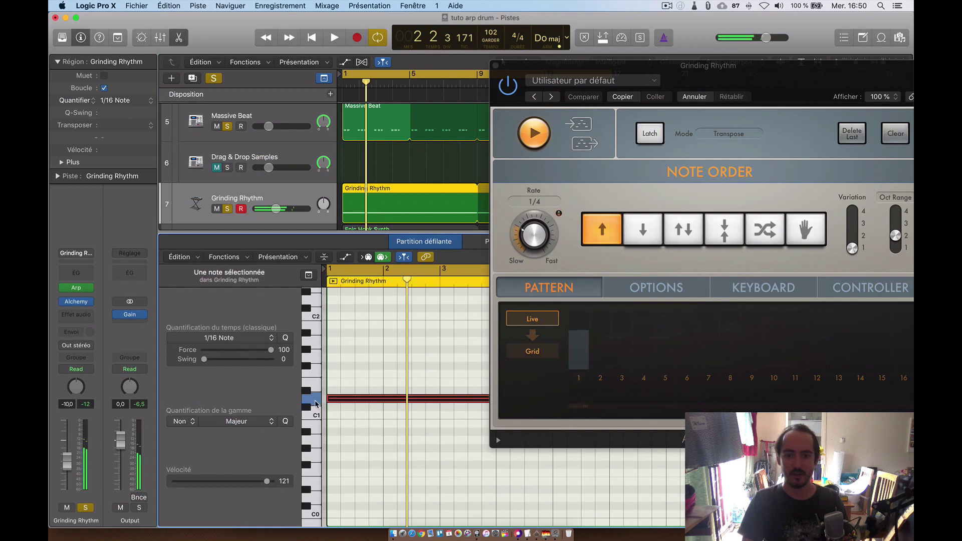
Step: Try faster Arpeggiator rates up to 1/8 on Grinding Rhythm during playback and return the rate to 1/4
left_click_drag(789, 79, 557, 72)
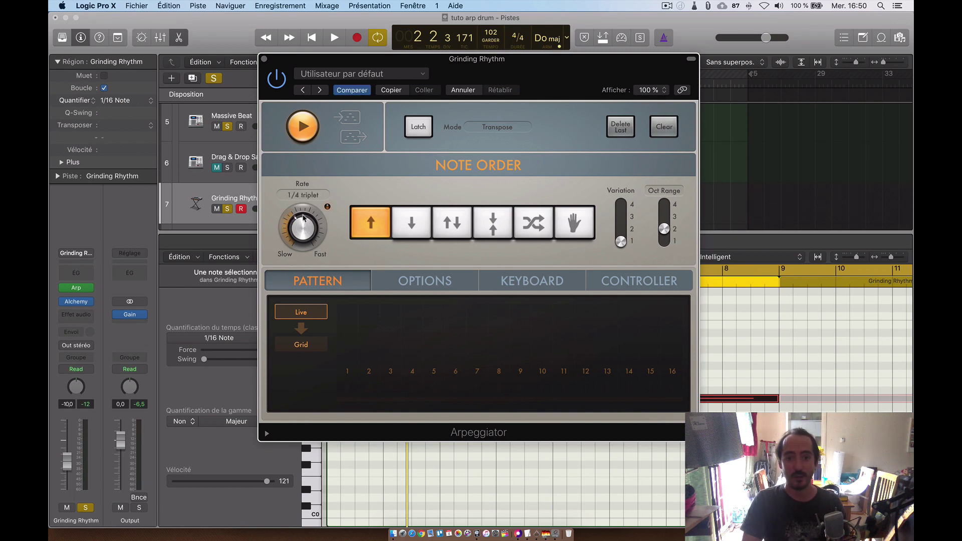
key("space")
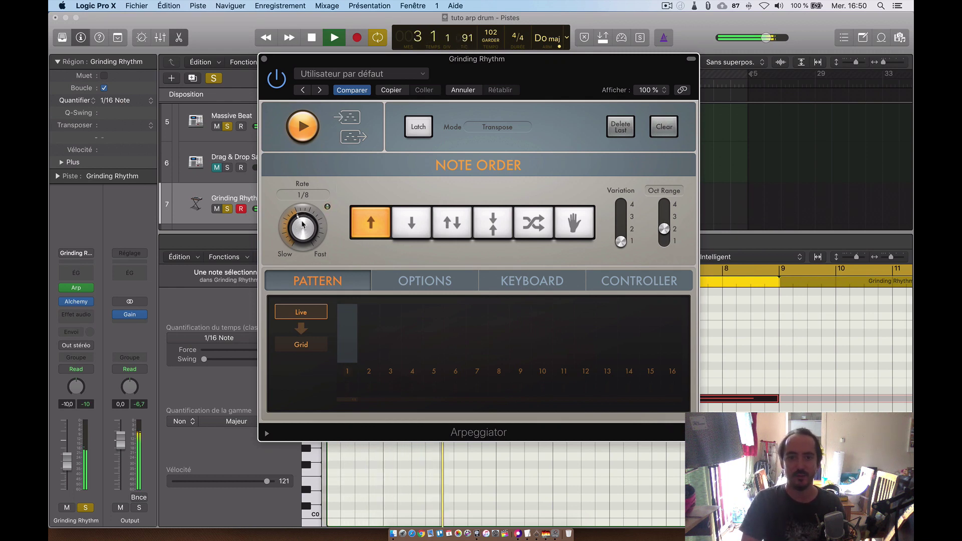
left_click_drag(303, 226, 299, 244)
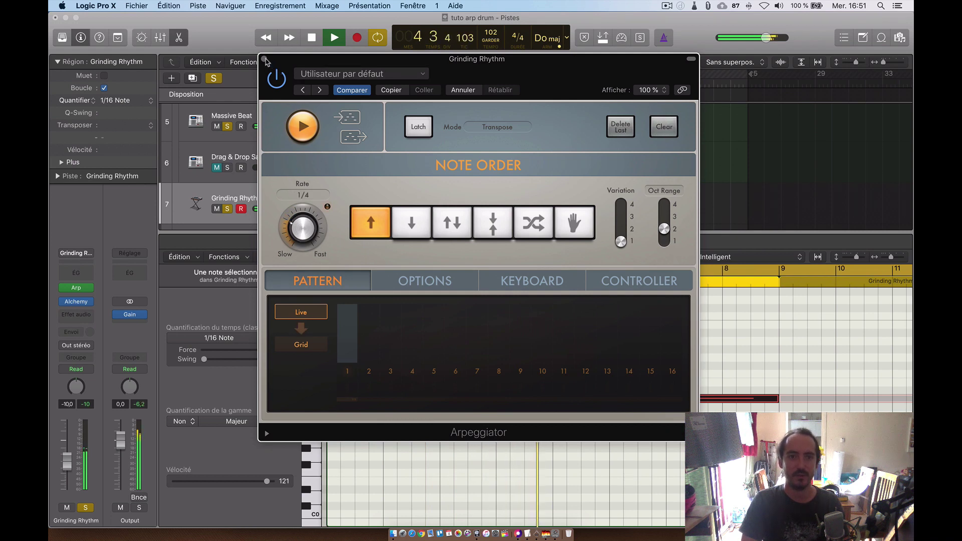
Step: Raise Grinding Rhythm's Arpeggiator octave range to 3 and then 4 during playback, close the plug-in and stop
left_click_drag(663, 228, 664, 217)
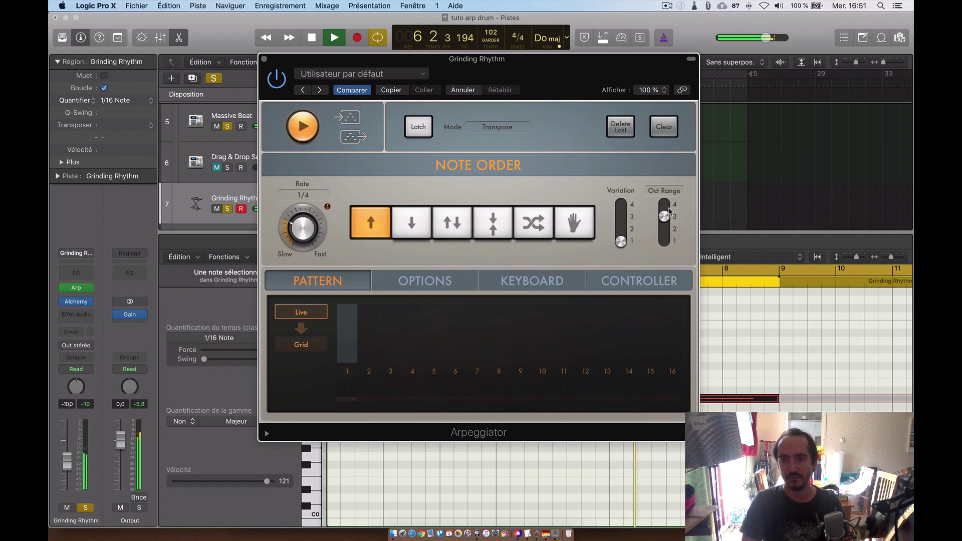
left_click_drag(663, 216, 665, 205)
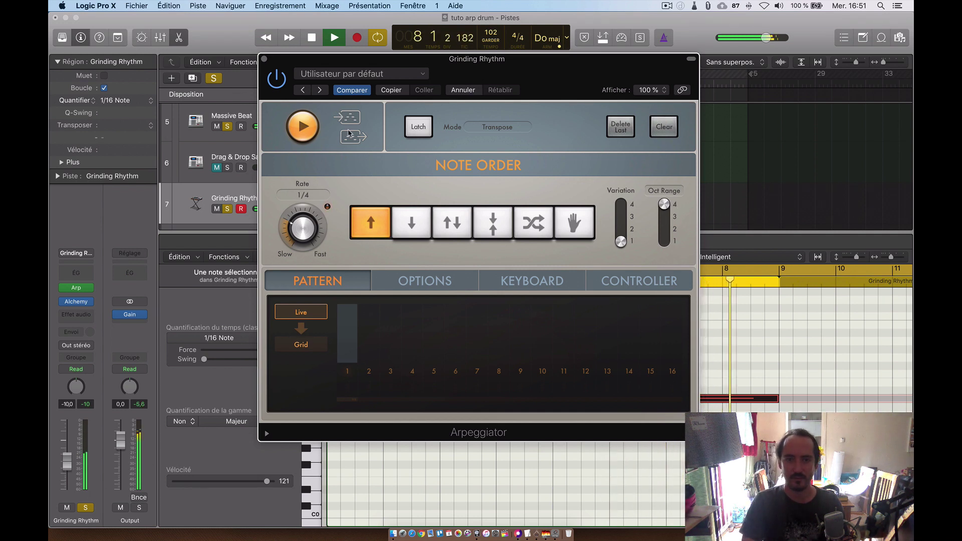
left_click(264, 59)
key("space")
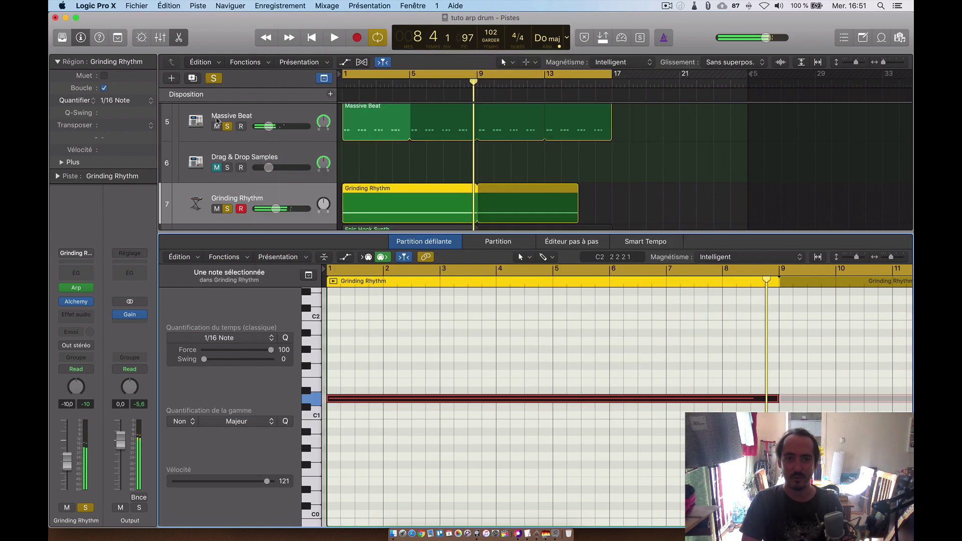
Step: Turn off all solos, play the full mix, lower Expanding Pluck's volume slightly and stop playback
left_click(213, 78)
key("space")
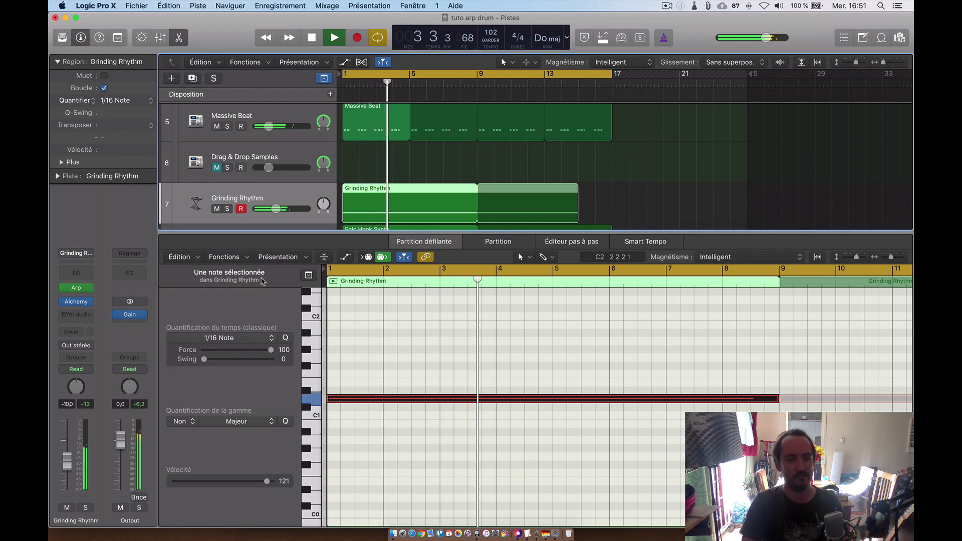
scroll(268, 213, "down", 5)
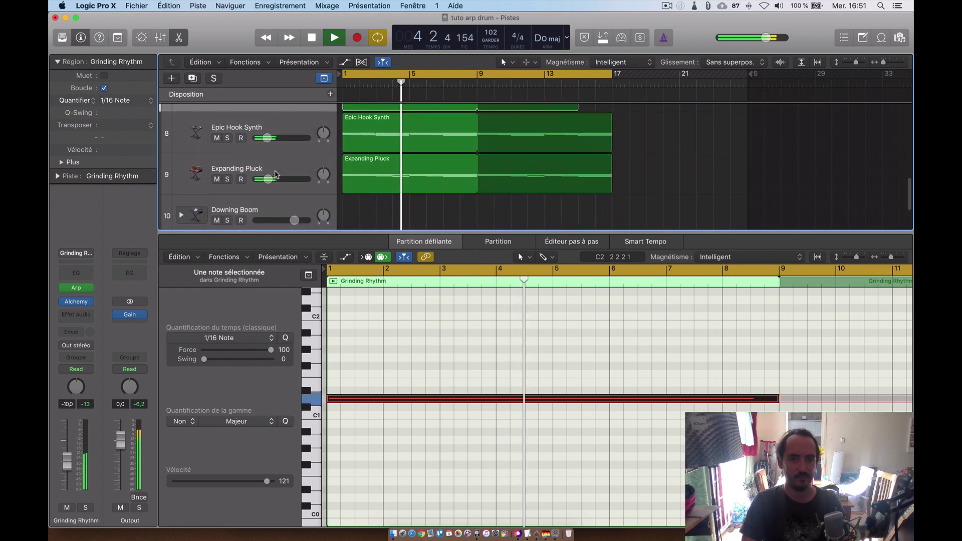
scroll(268, 213, "down", 3)
scroll(281, 187, "up", 3)
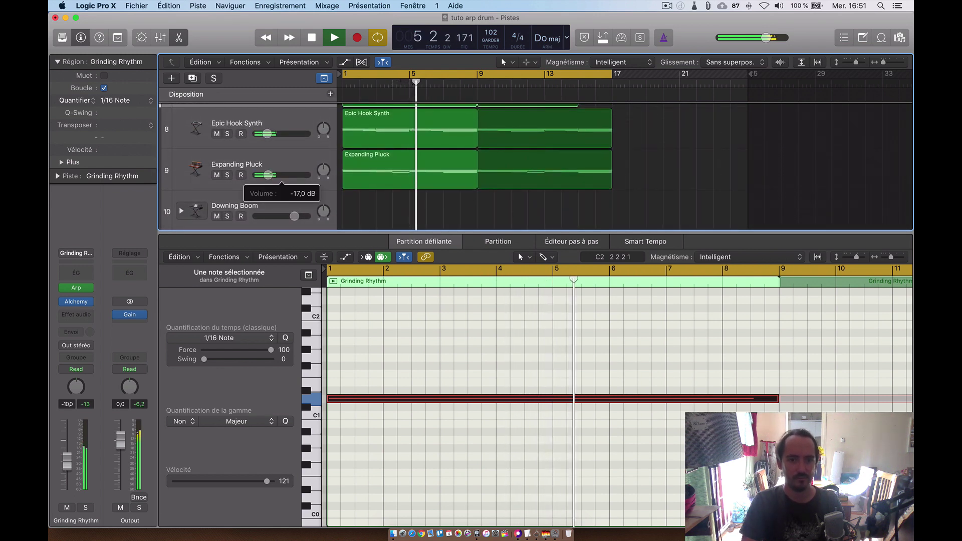
scroll(285, 188, "up", 2)
scroll(288, 188, "down", 1)
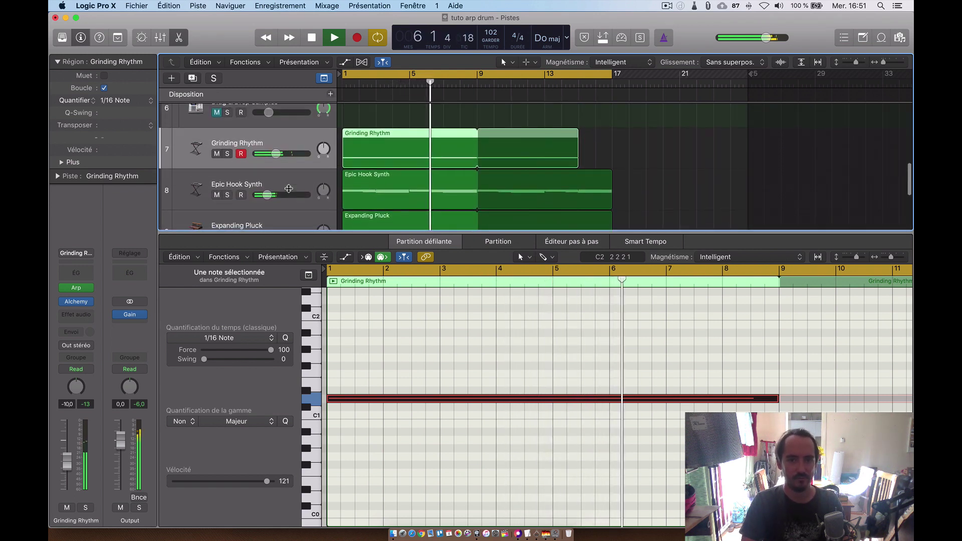
key("space")
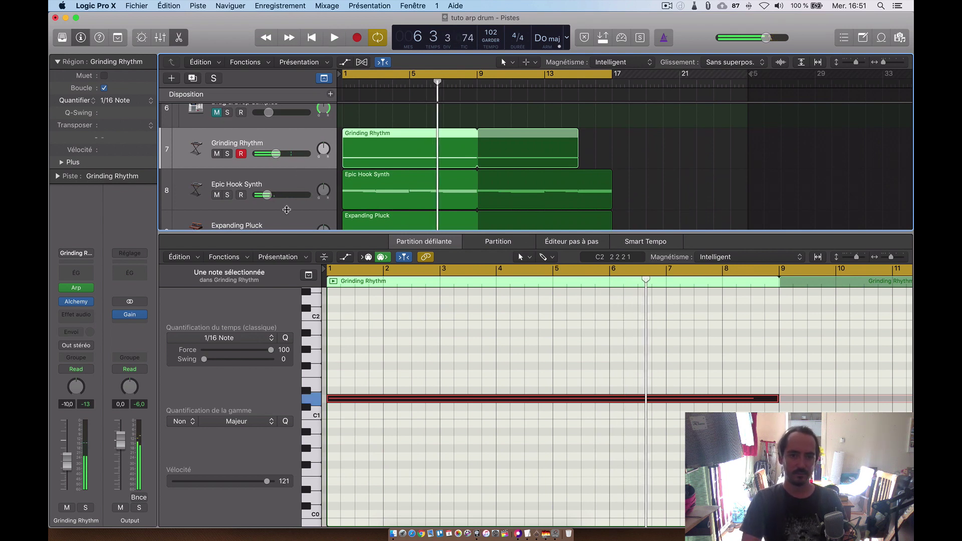
Step: Show Epic Hook Synth's chord notes, play the track briefly in solo and remove the solo
left_click(244, 189)
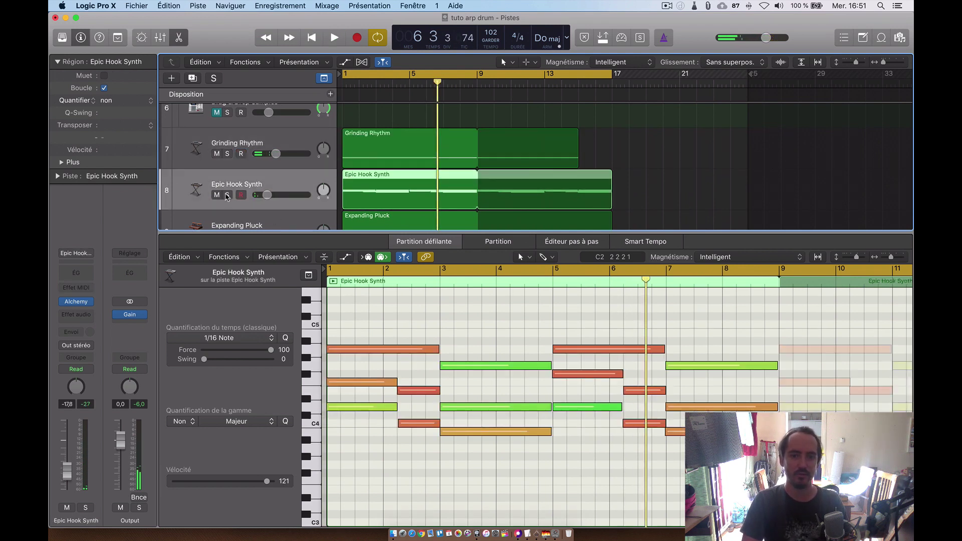
left_click(228, 195)
key("space")
left_click(228, 195)
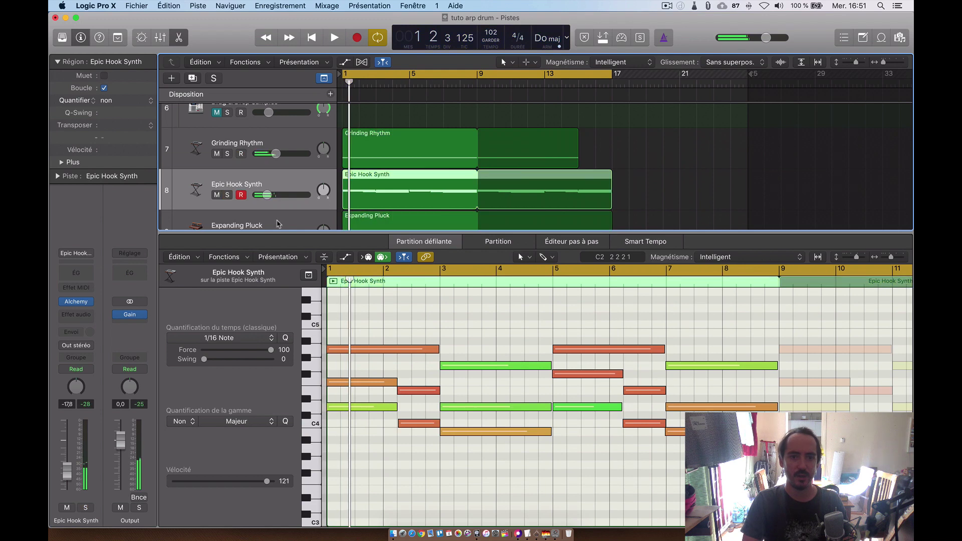
Step: Open the Arpeggiator on Expanding Pluck and play the mix
left_click(251, 223)
left_click(77, 229)
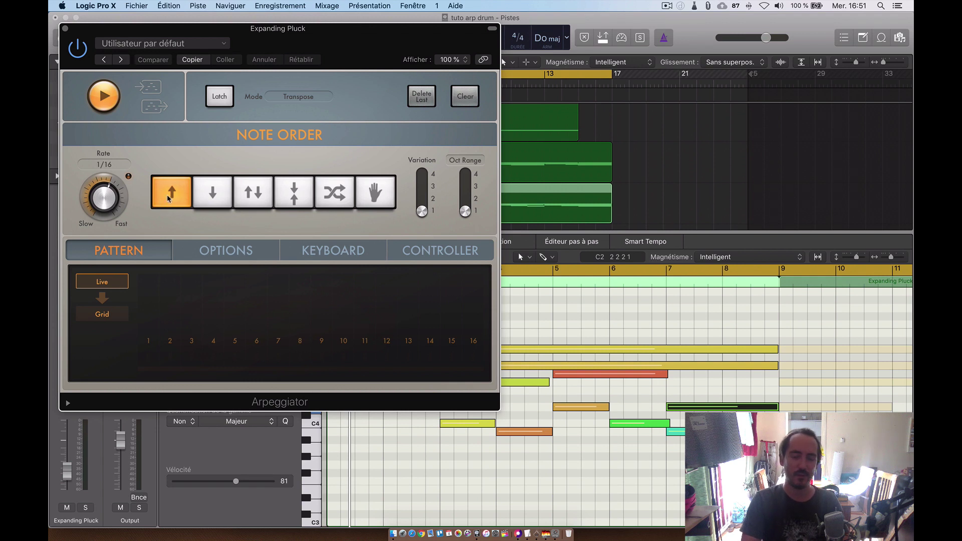
key("space")
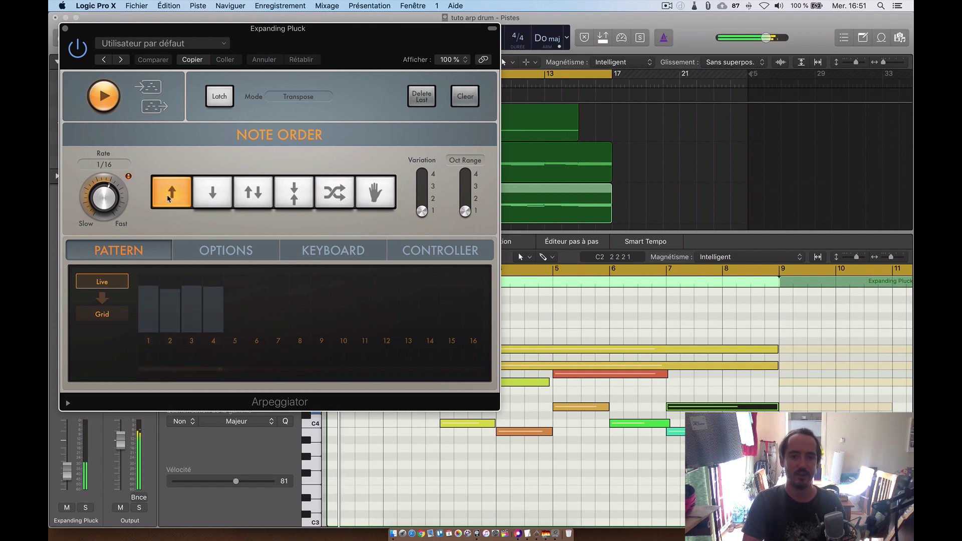
Step: Try the Down, Up/Down and Outside-In note orders on Expanding Pluck's Arpeggiator, move its window aside and stop playback
left_click(215, 189)
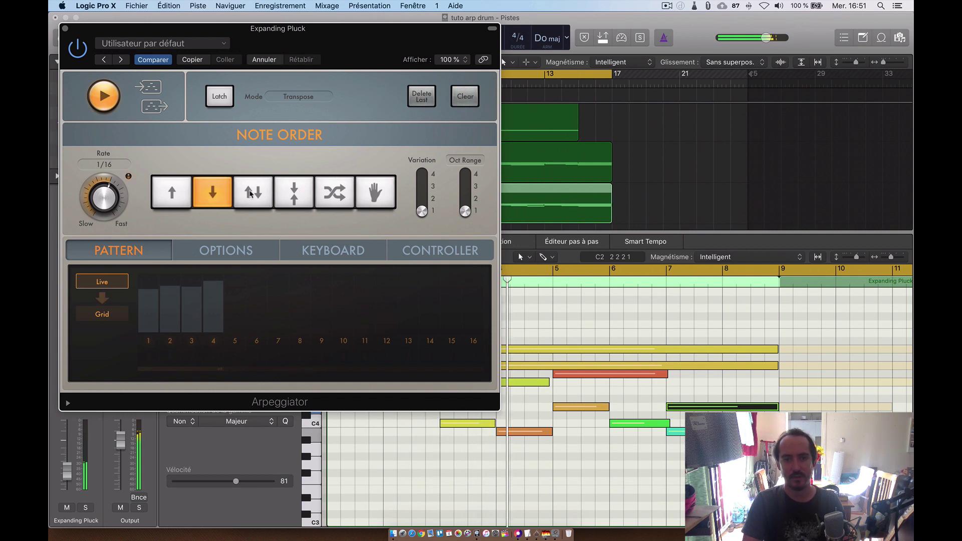
left_click(251, 193)
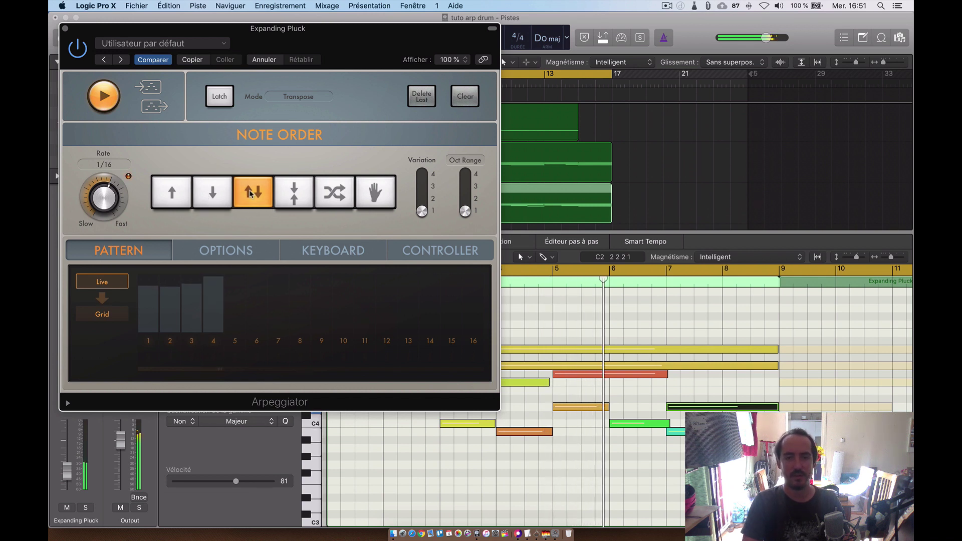
left_click(303, 192)
left_click_drag(343, 48, 705, 125)
key("space")
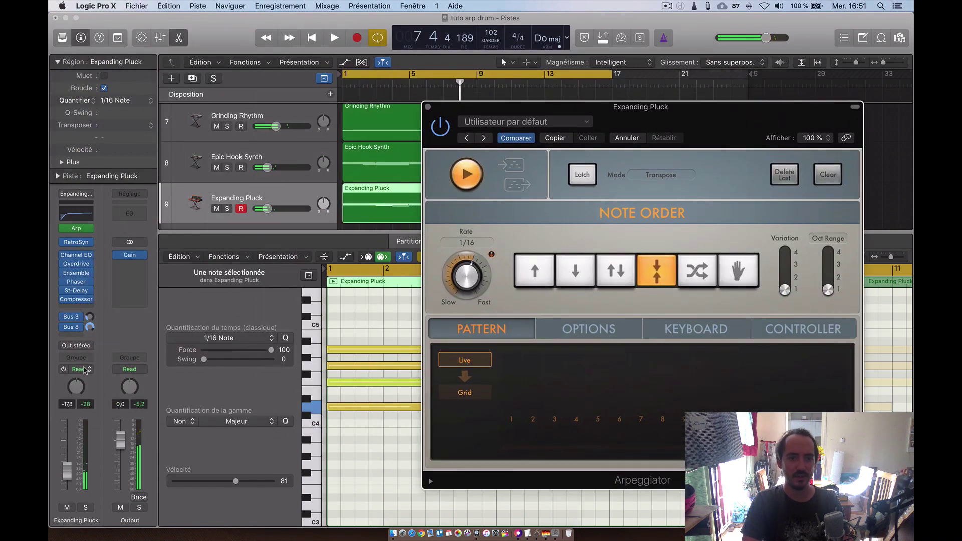
Step: Set Expanding Pluck's automation to Latch and record Arpeggiator note-order changes through Down, Up/Down, Up, Outside-In and Up during playback
left_click(84, 370)
left_click(73, 386)
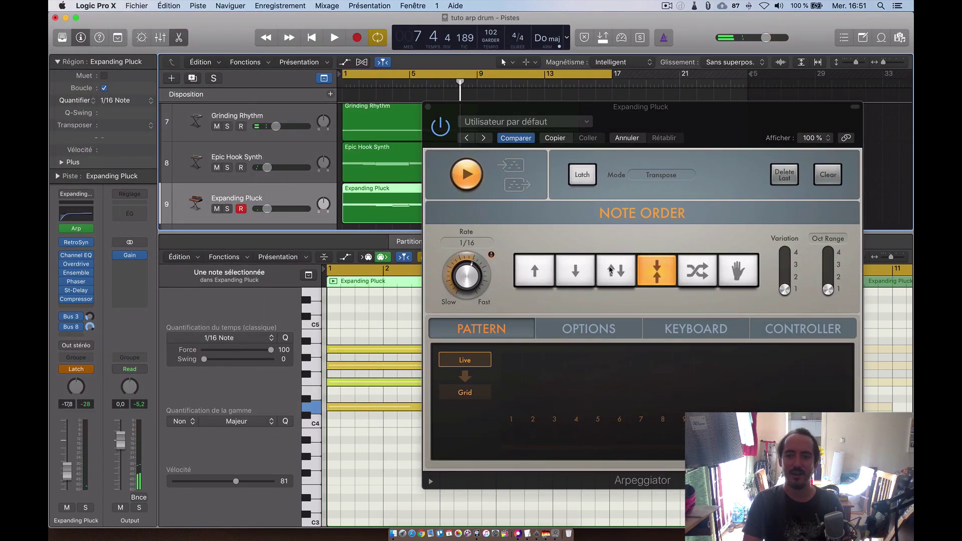
key("shift+space")
left_click(584, 271)
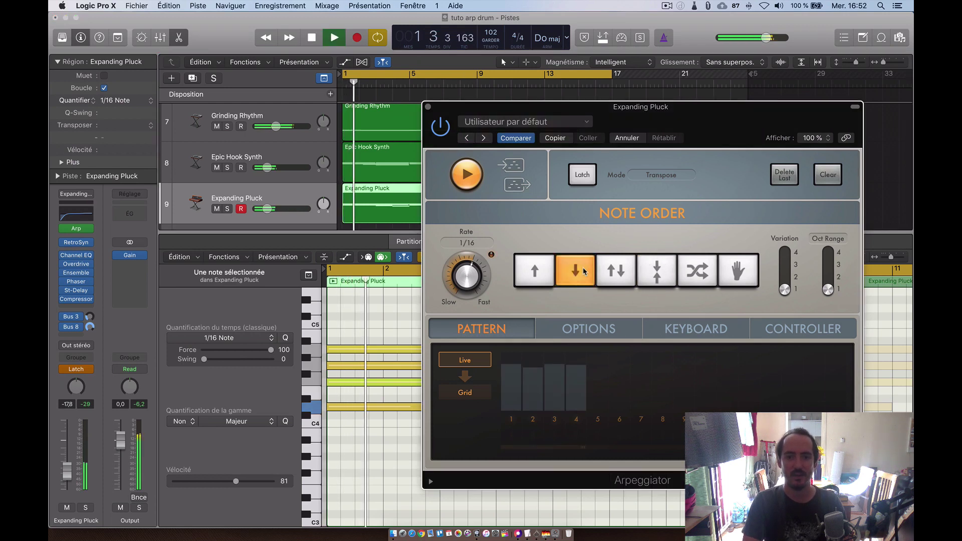
left_click(616, 271)
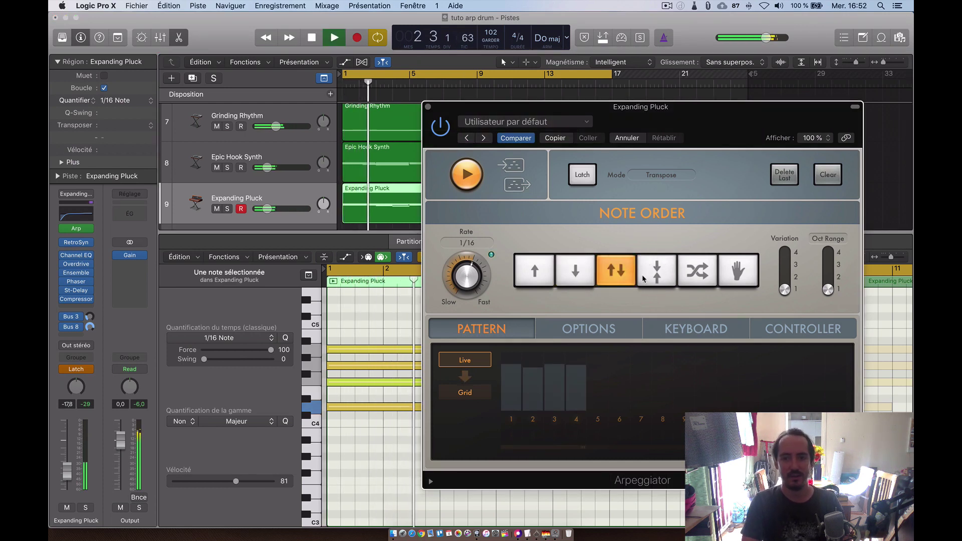
left_click(534, 271)
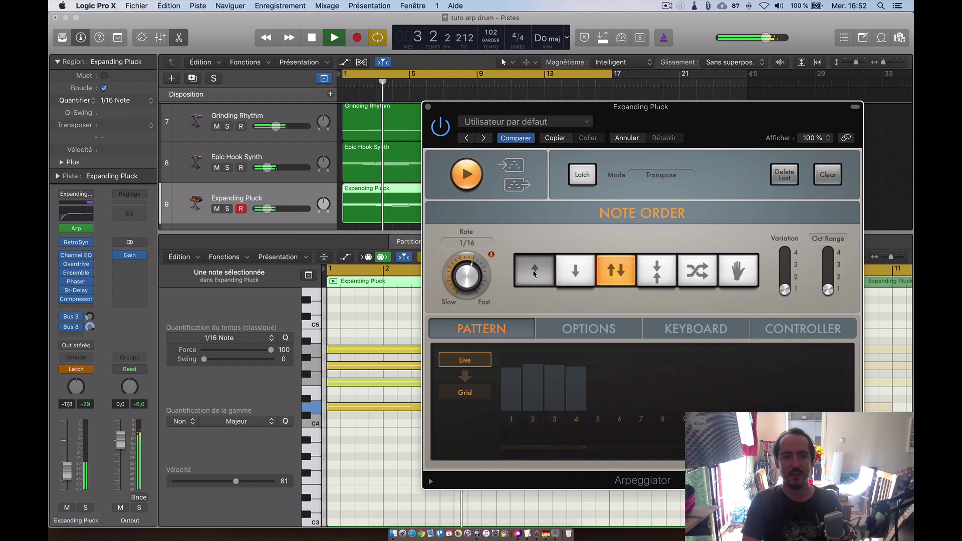
left_click(660, 269)
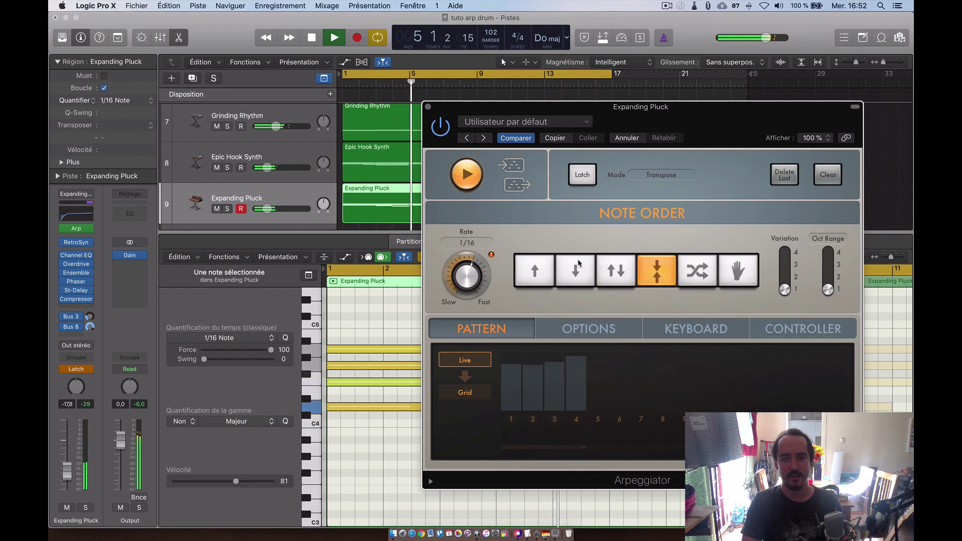
left_click(532, 272)
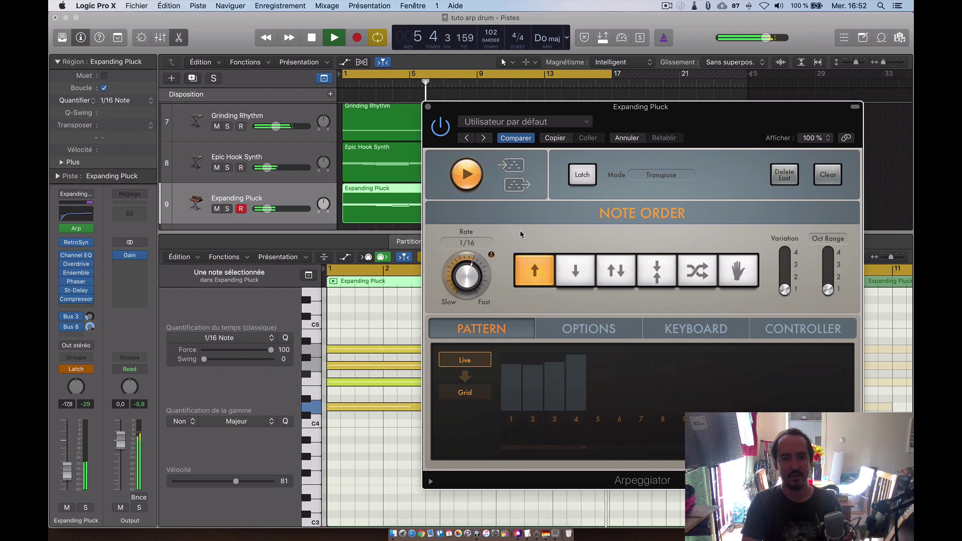
key("space")
Step: Return Expanding Pluck's automation mode to Read and play back the recorded note-order changes
left_click(77, 369)
left_click(79, 351)
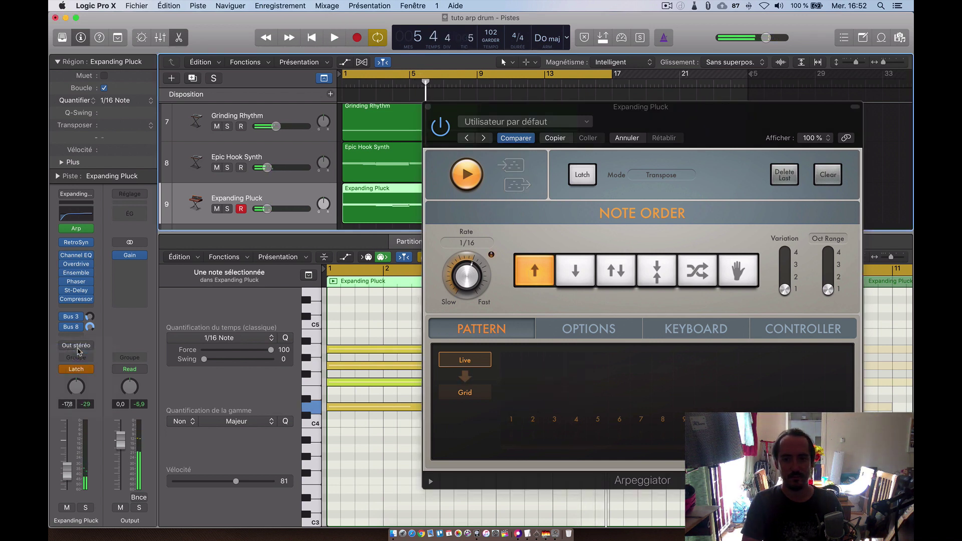
key("space")
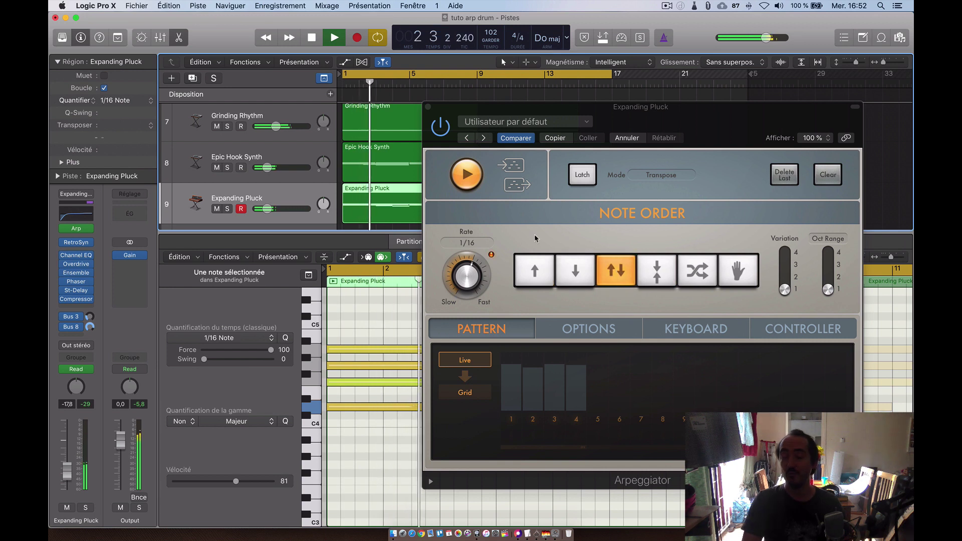
key("space")
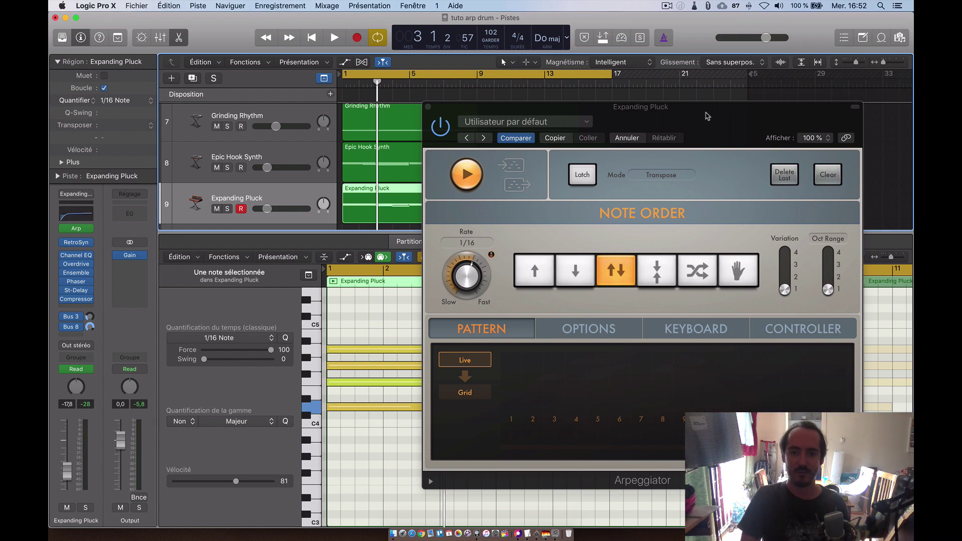
Step: Close the Arpeggiator window and editor, look at the mixer briefly, and return to the full track view with no region selected
left_click(429, 107)
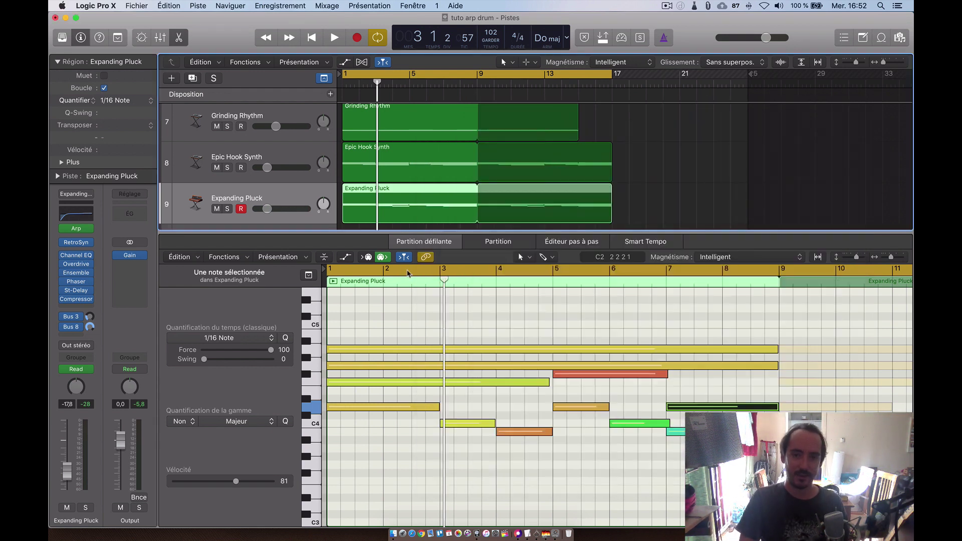
key("x")
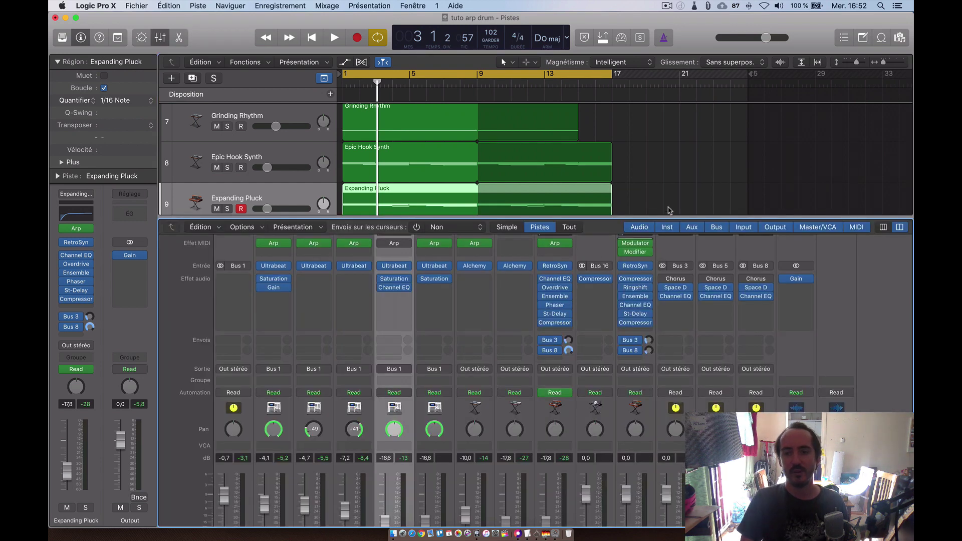
key("x")
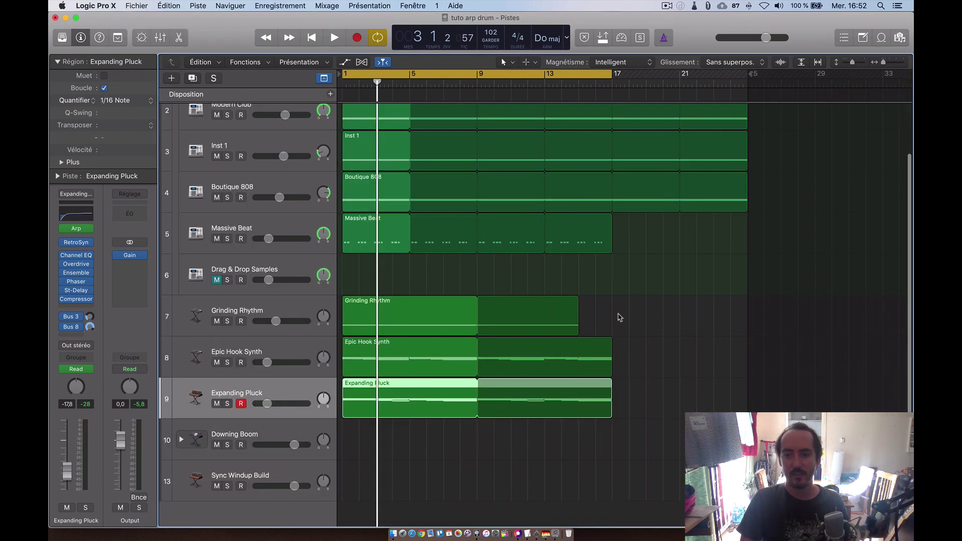
left_click(628, 302)
key("z")
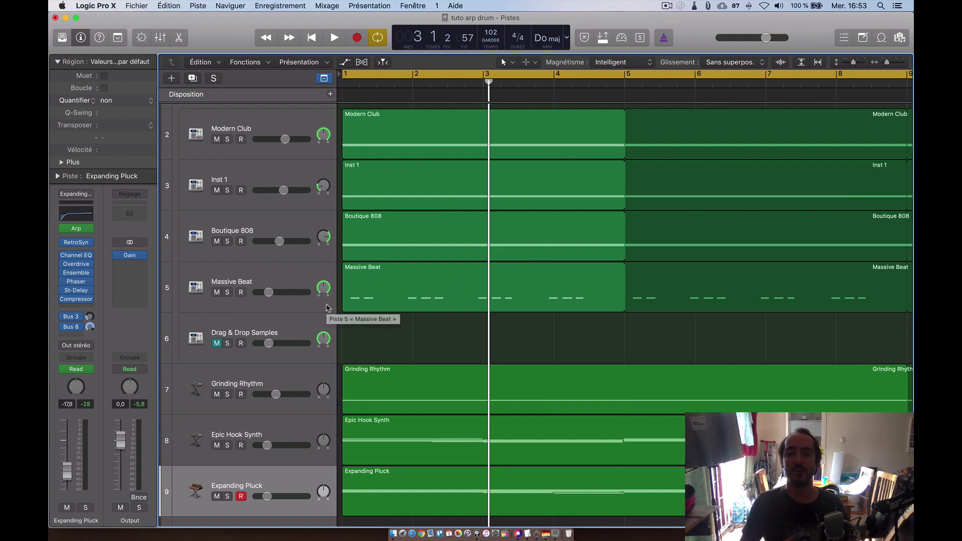
Step: Select the Drag & Drop Samples track, show its drum kit library and open its Ultrabeat instrument
left_click(286, 327)
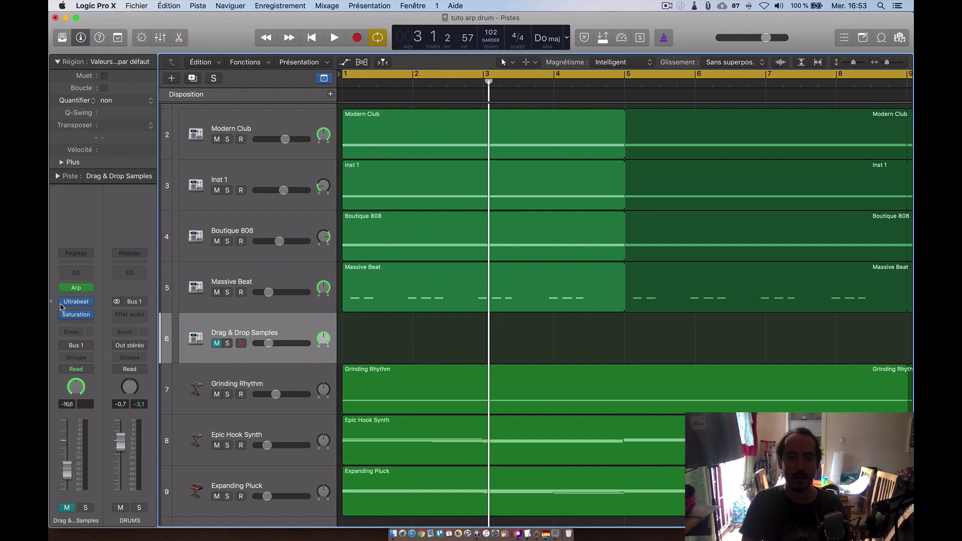
key("y")
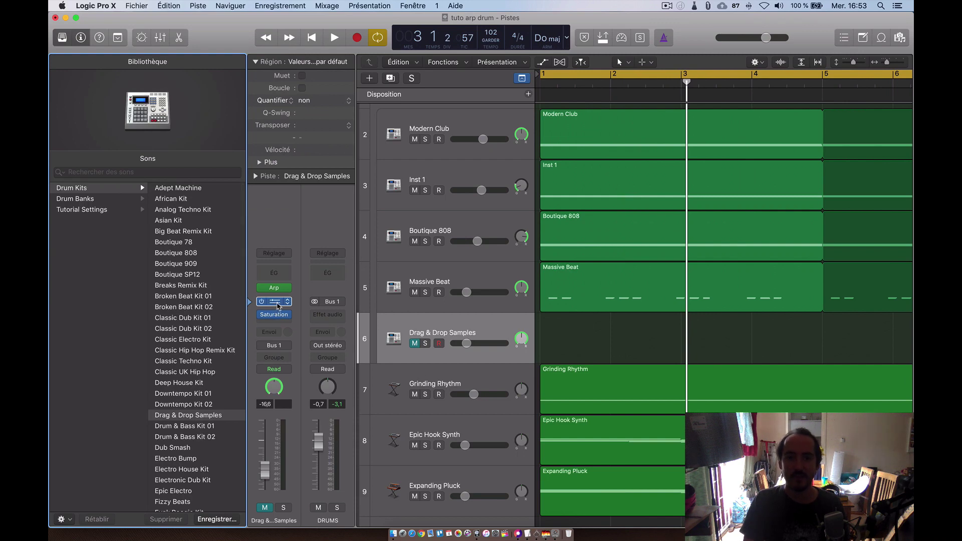
left_click(277, 303)
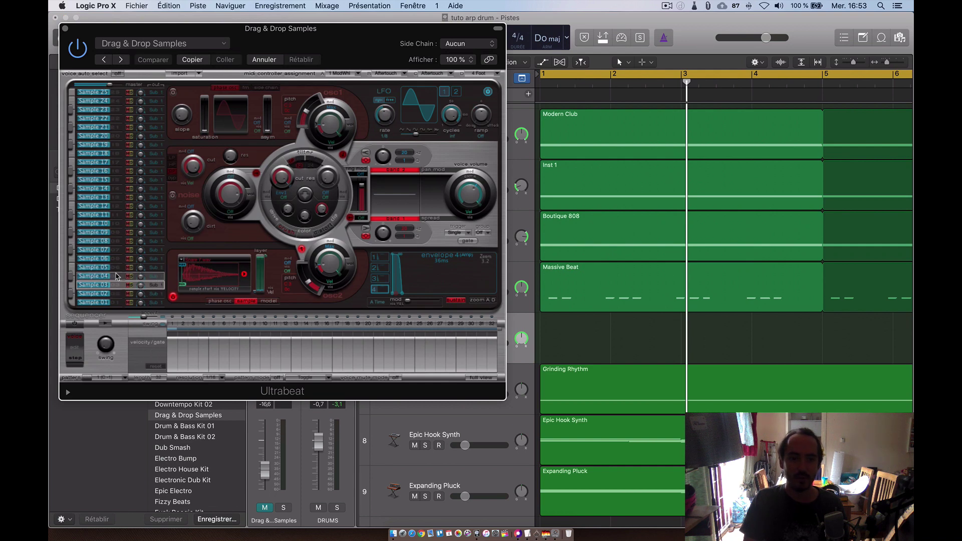
Step: Load a snare sample from the Hard folder into Ultrabeat's Sample 04 slot, audition it and close the instrument window
left_click(115, 277)
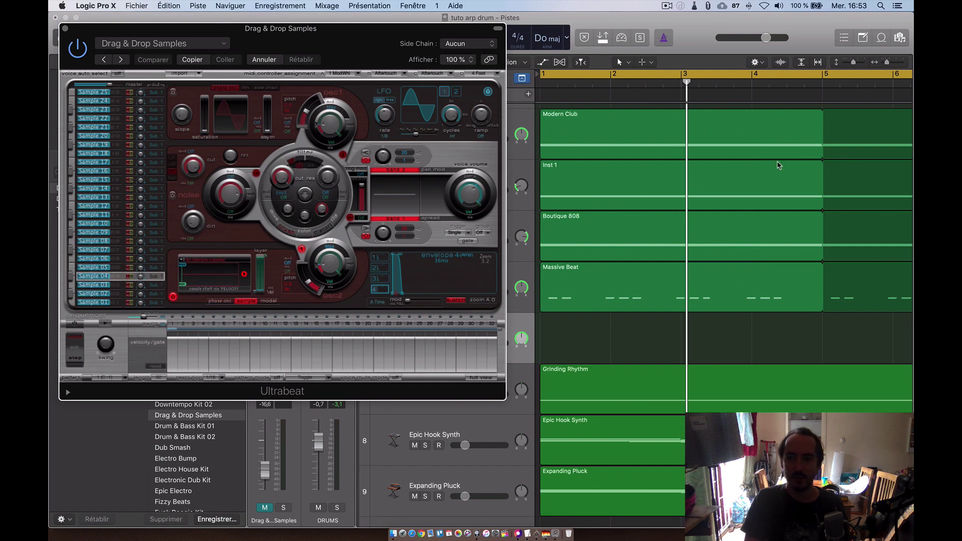
left_click(899, 37)
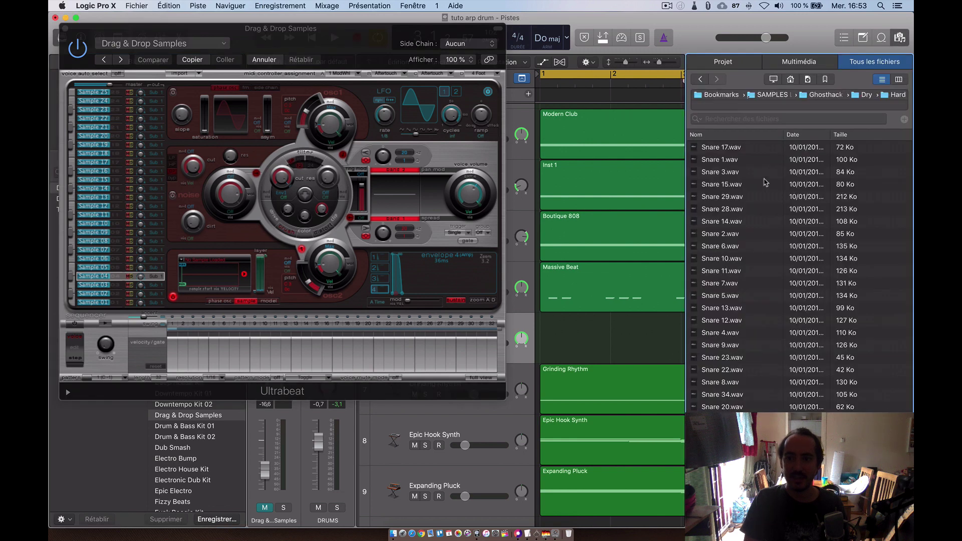
scroll(733, 362, "down", 3)
left_click_drag(732, 346, 208, 276)
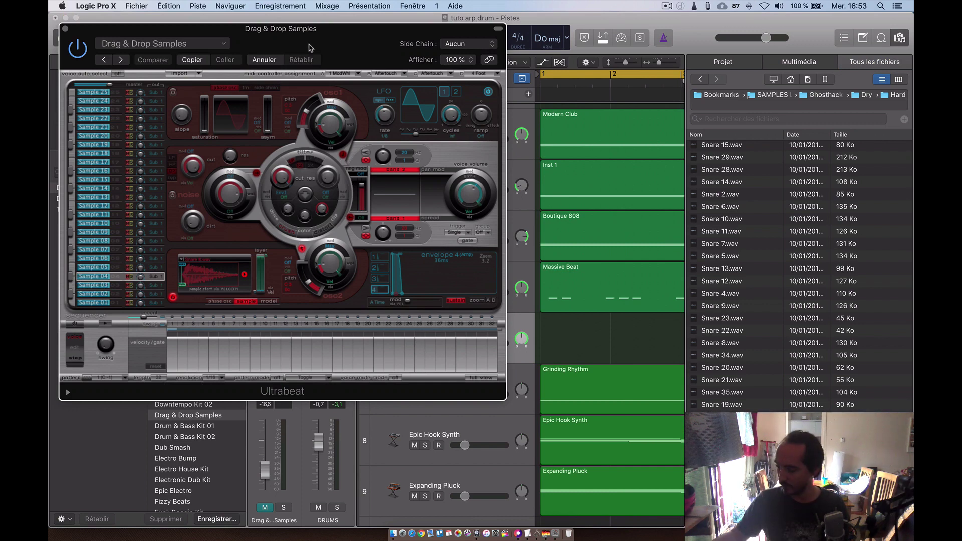
left_click(70, 277)
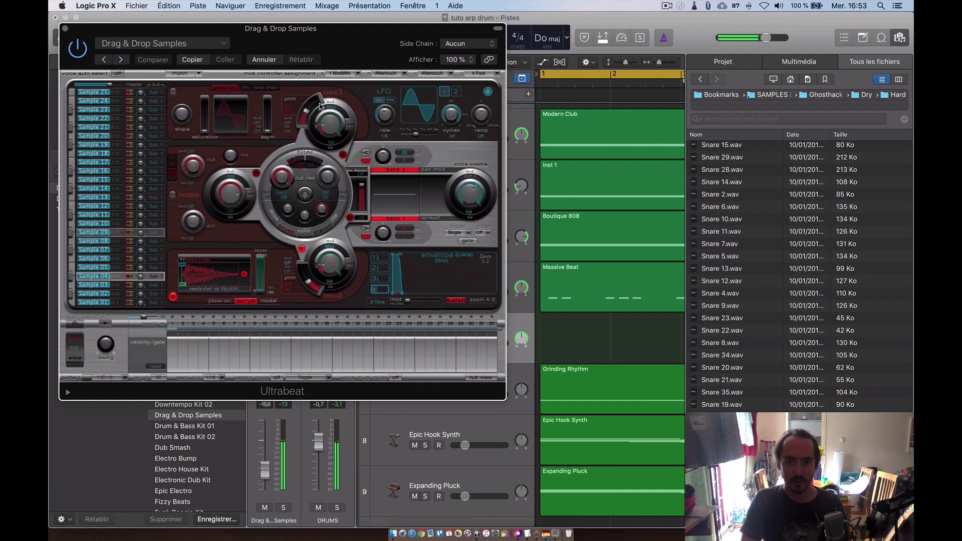
left_click(66, 29)
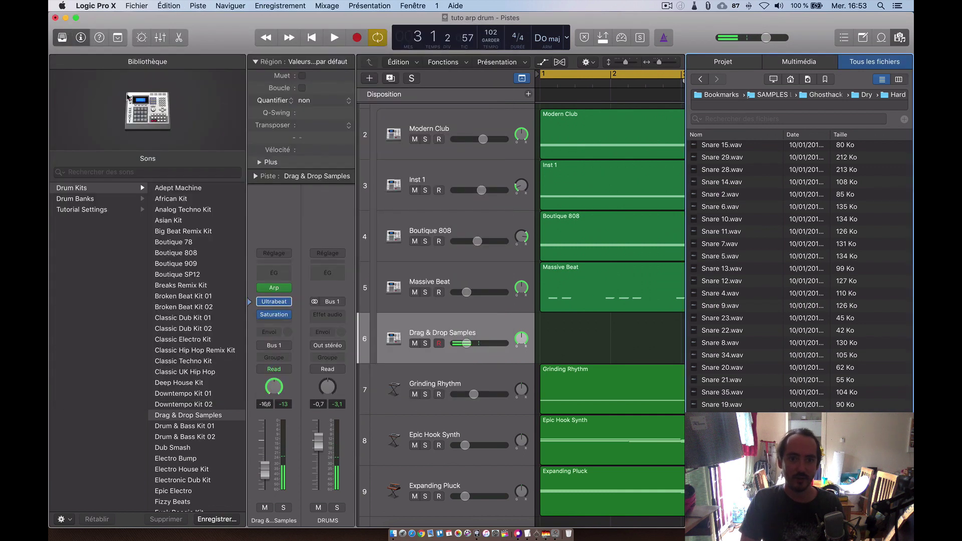
Step: In the Drag & Drop Samples Arpeggiator, try the Up note order, set Oct Range to 1 and switch back to Up/Down
left_click(274, 288)
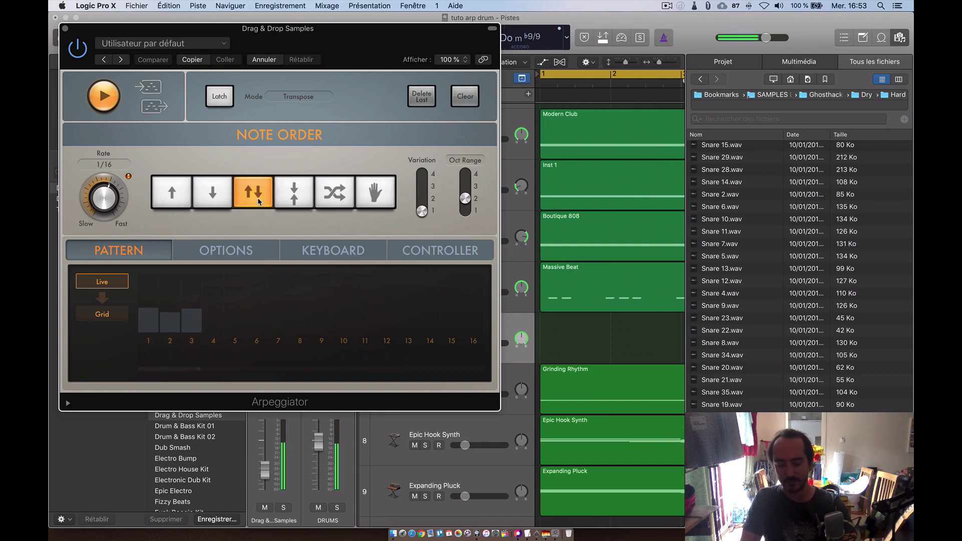
left_click(190, 196)
left_click_drag(475, 202, 464, 211)
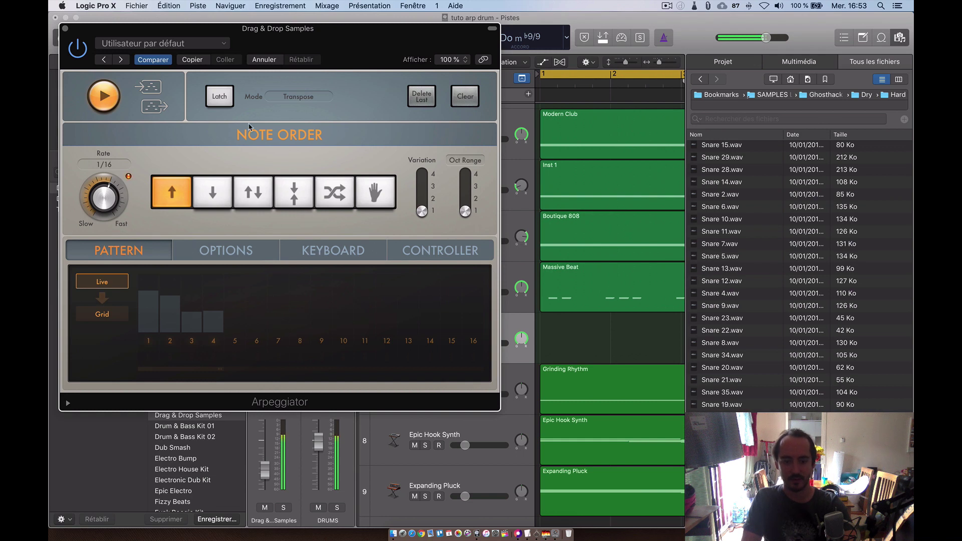
left_click(252, 197)
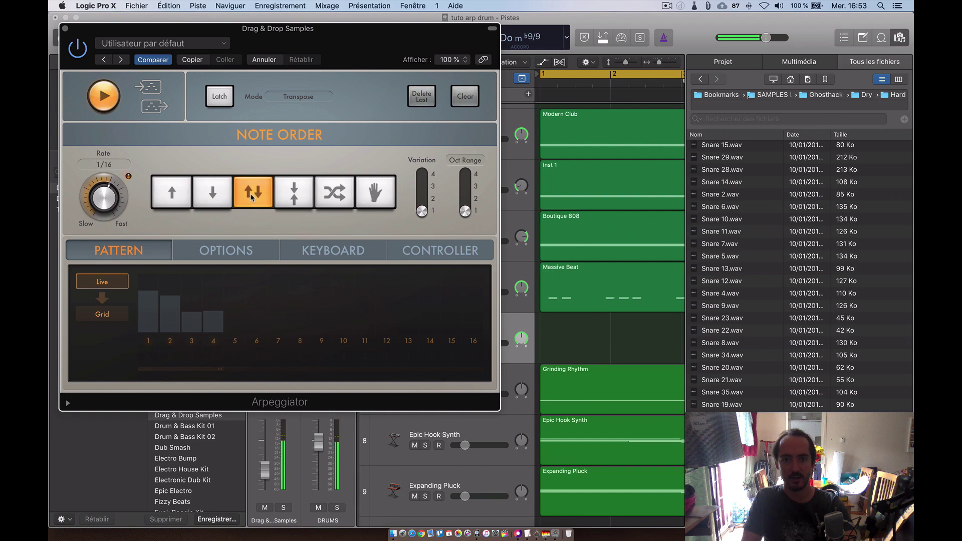
left_click(65, 29)
Step: Add a Channel EQ to Drag & Drop Samples with a low cut at about 265 Hz, a high cut at 3350 Hz and +8.5 dB at 810 Hz
key("space")
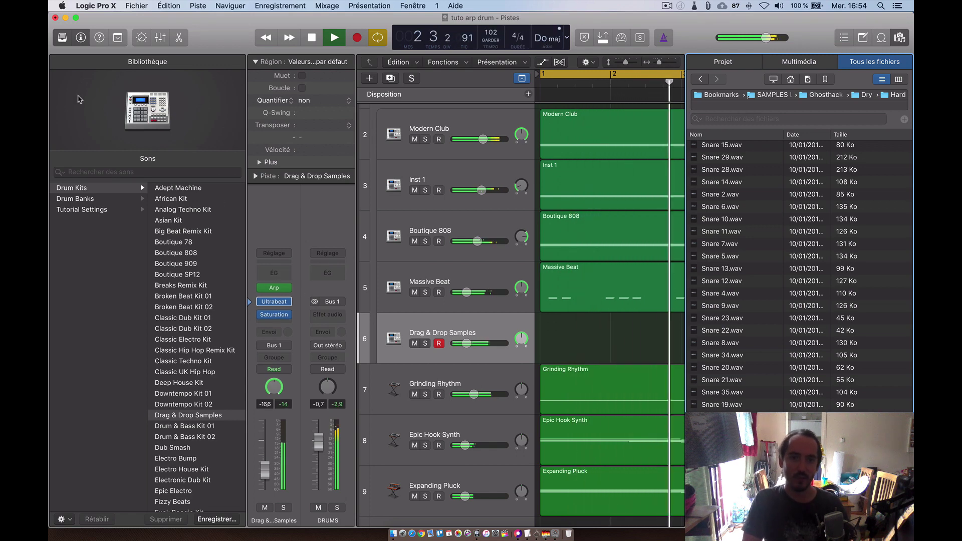
left_click(273, 274)
left_click_drag(99, 88, 276, 183)
left_click(523, 80)
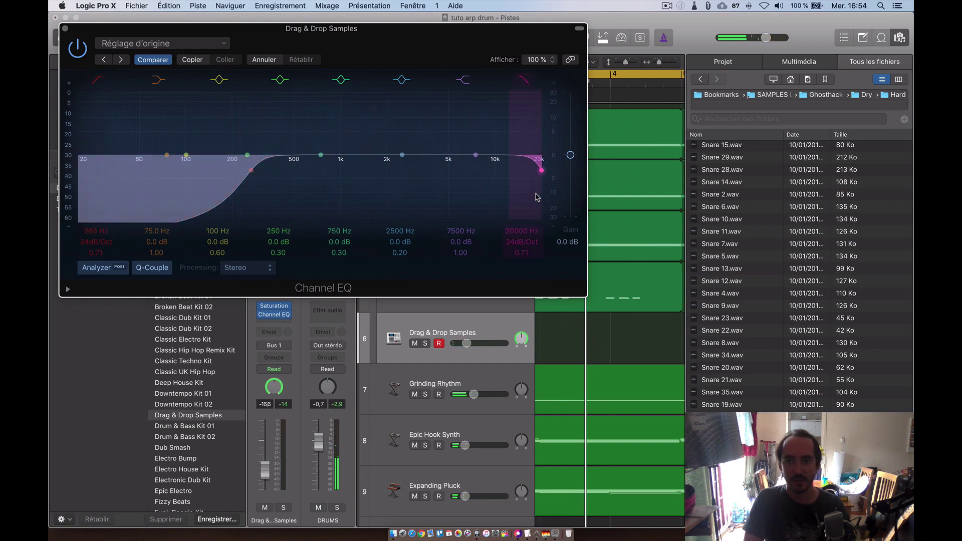
left_click_drag(536, 193, 421, 198)
left_click_drag(337, 193, 333, 168)
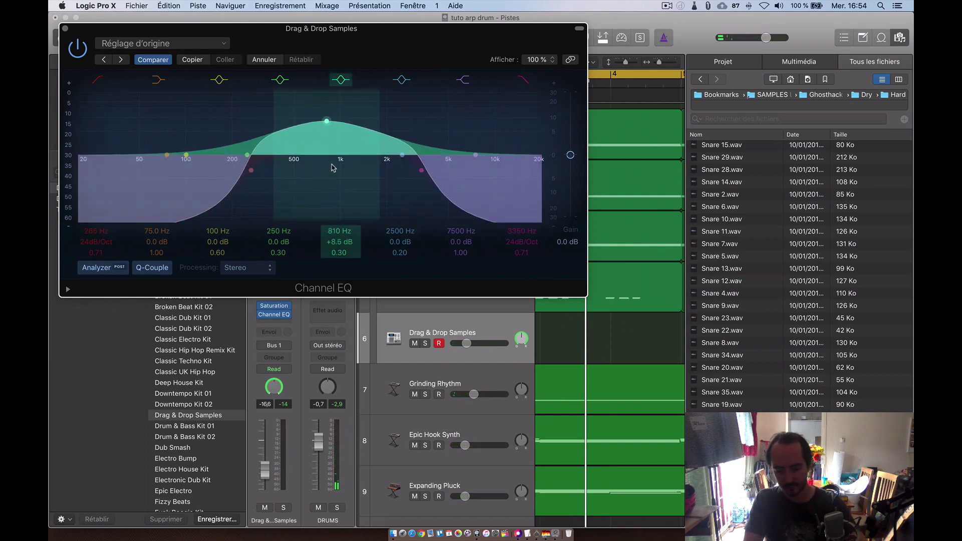
key("space")
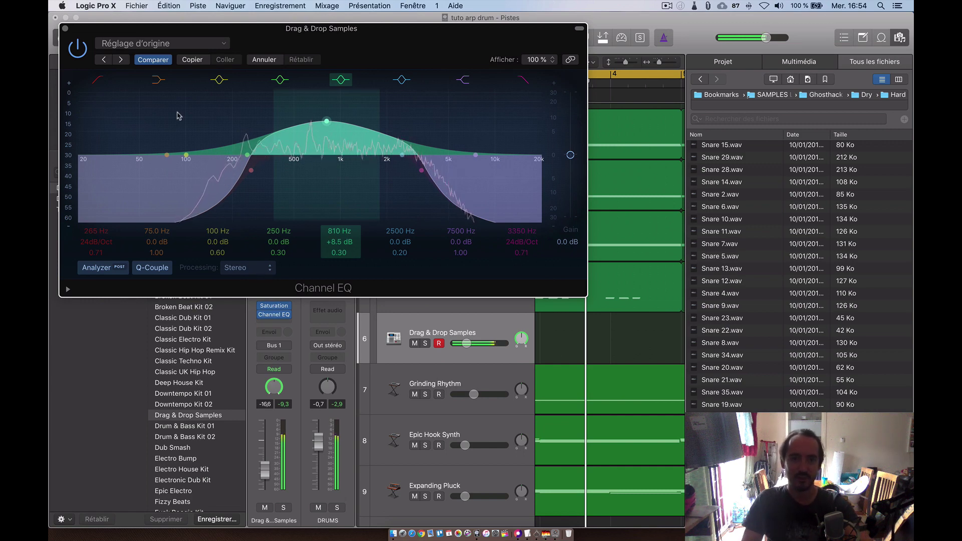
left_click(65, 29)
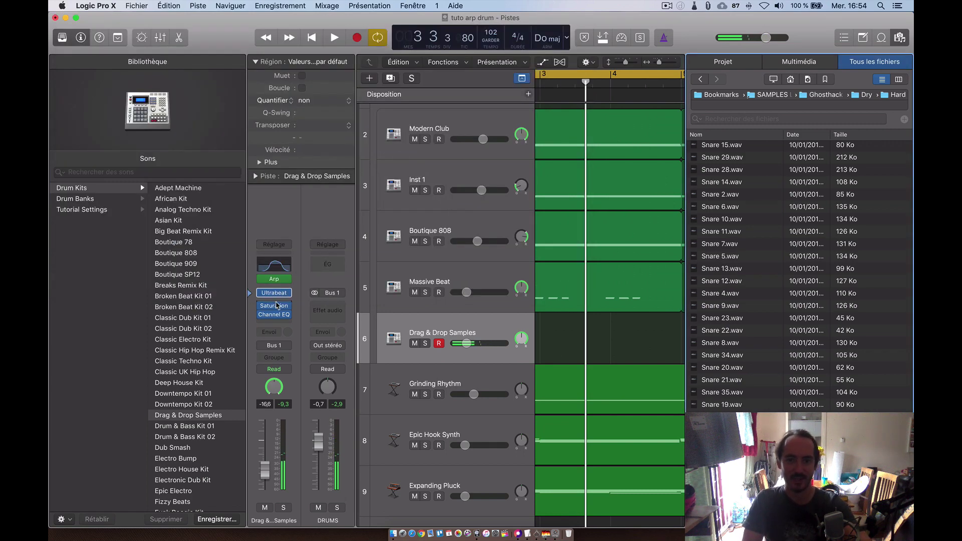
Step: Record an arpeggiated part on Drag & Drop Samples, split the region at bar 5 along with its crossing notes, and delete the remainder
key("r")
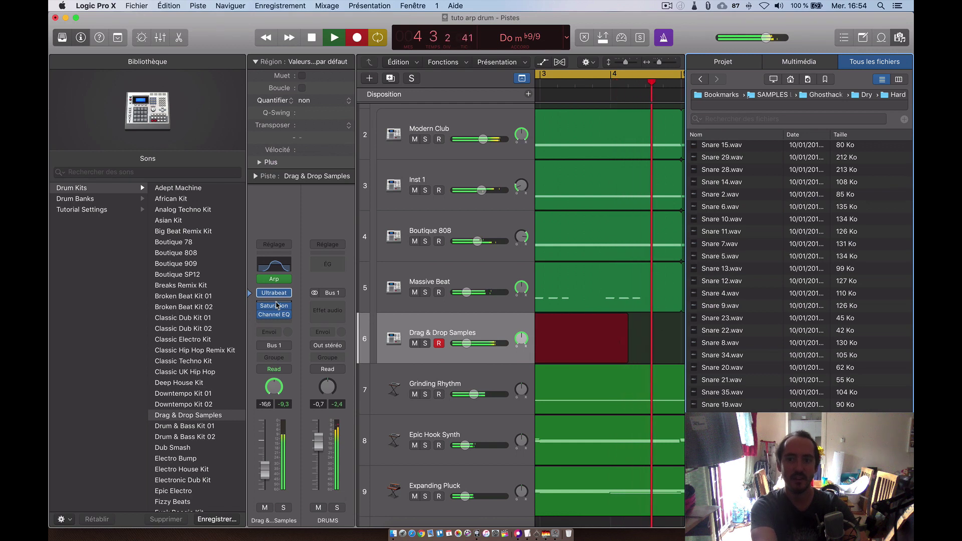
key("space")
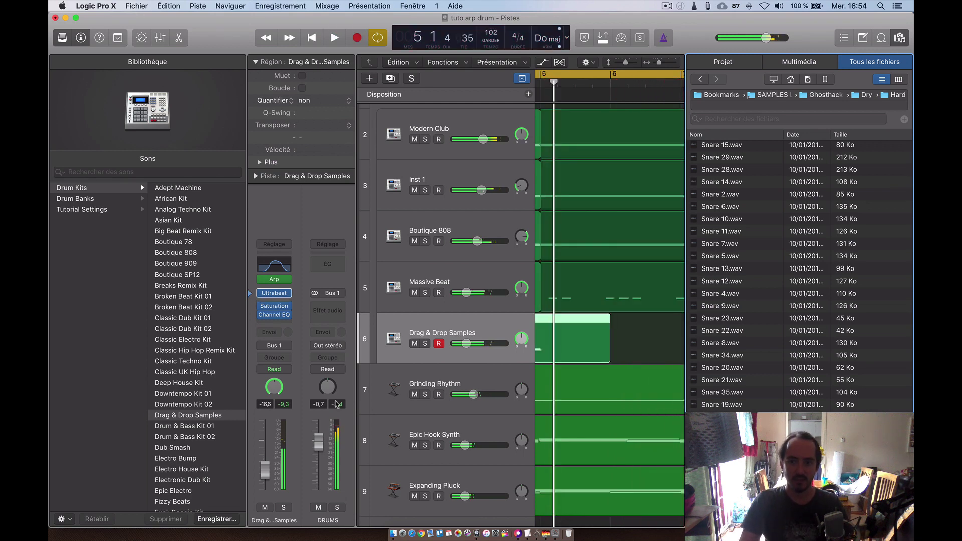
left_click(541, 348)
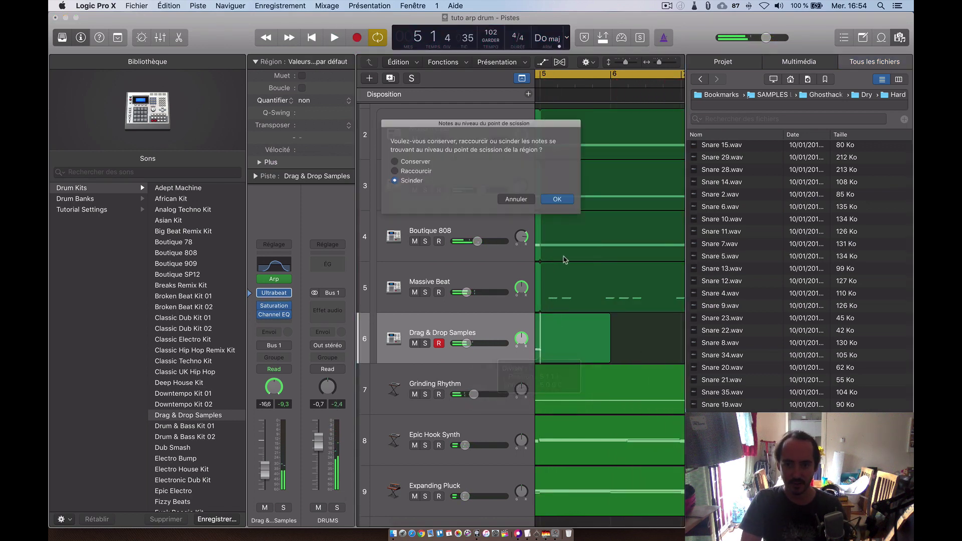
left_click(563, 202)
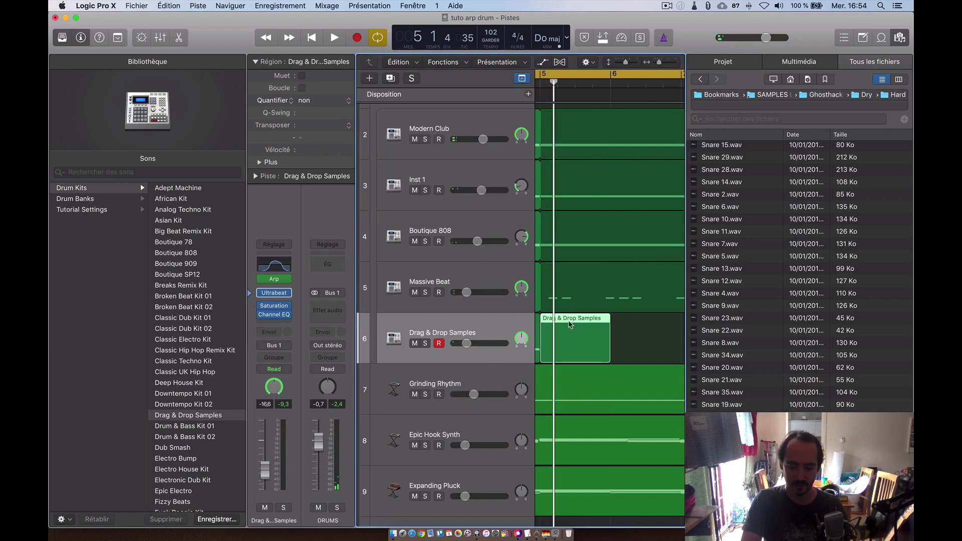
key("Delete")
Step: Select all four notes of the Drag & Drop Samples region in the piano roll and play the loop
double_click(537, 328)
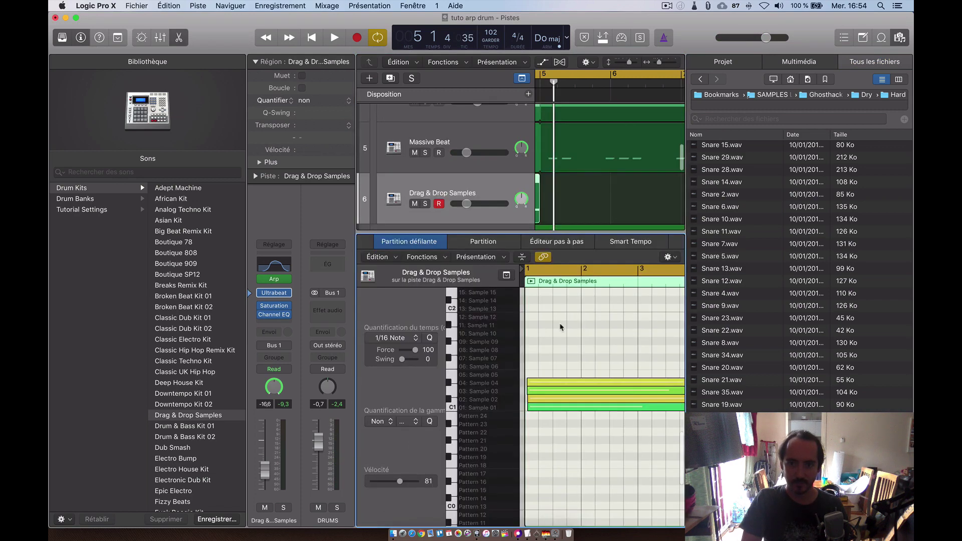
scroll(588, 359, "right", 2)
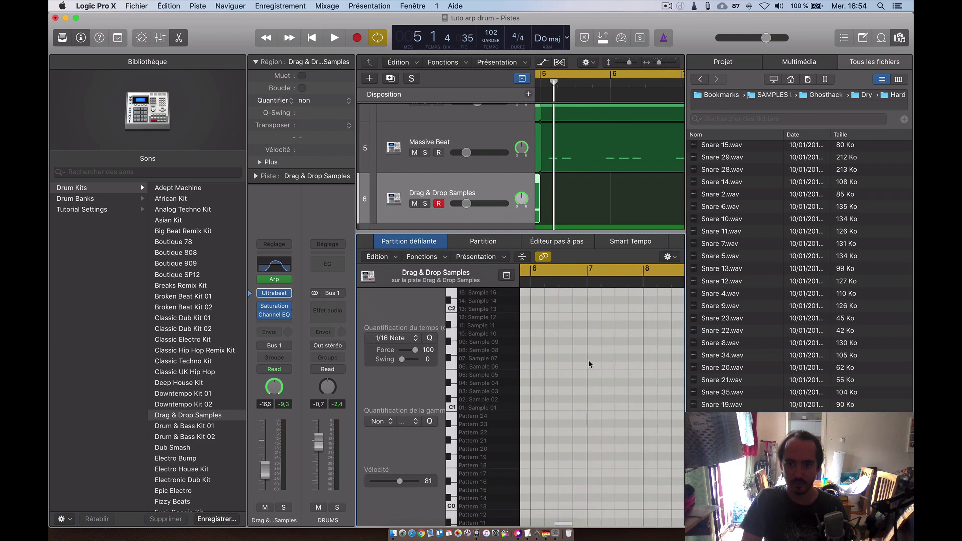
scroll(588, 360, "left", 2)
left_click_drag(589, 360, 558, 386)
key("space")
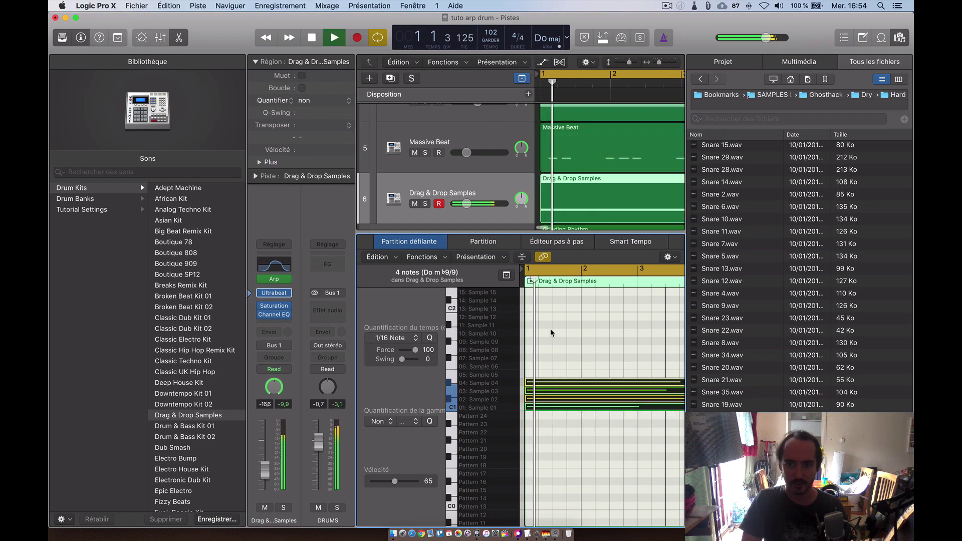
scroll(550, 333, "down", 5)
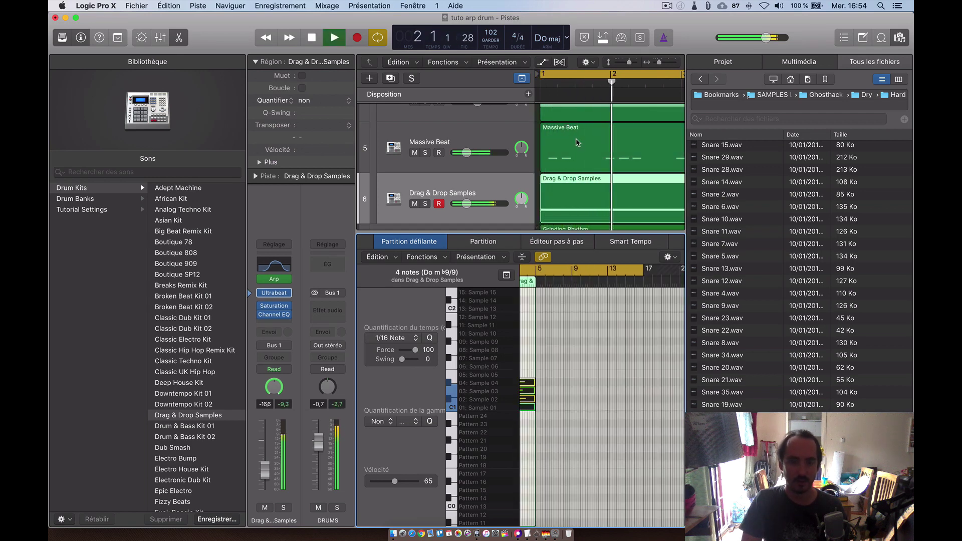
Step: Hide the library, file browser and note editor to give the arrangement the full window, and stop playback
key("y")
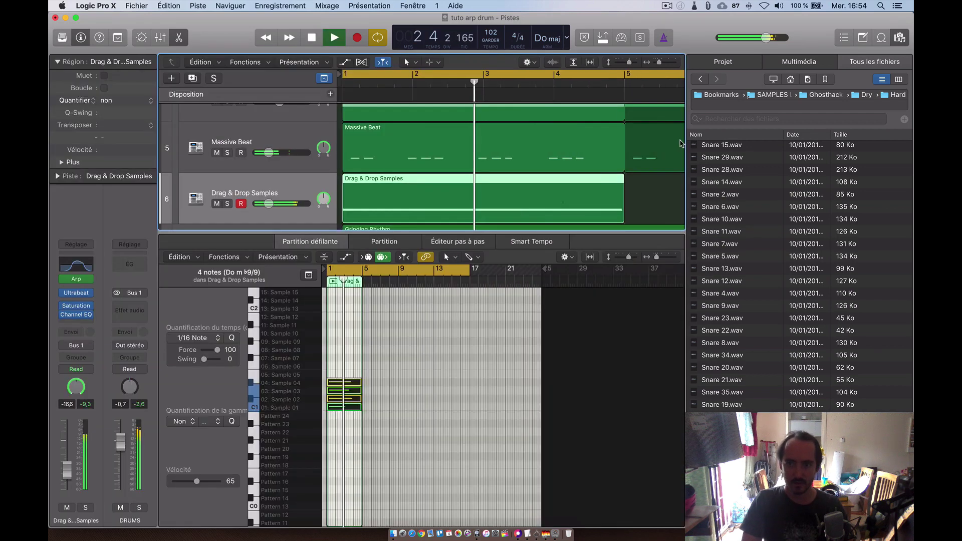
key("f")
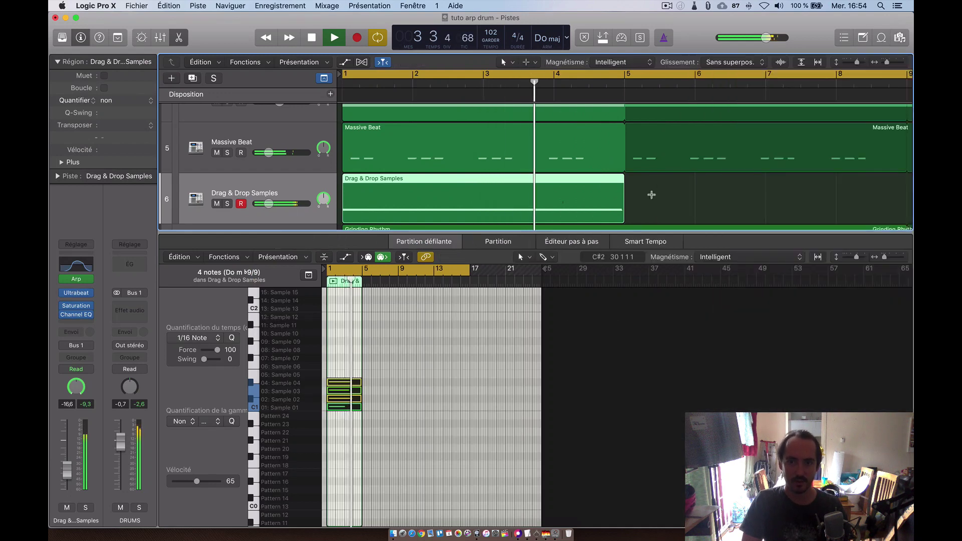
key("x")
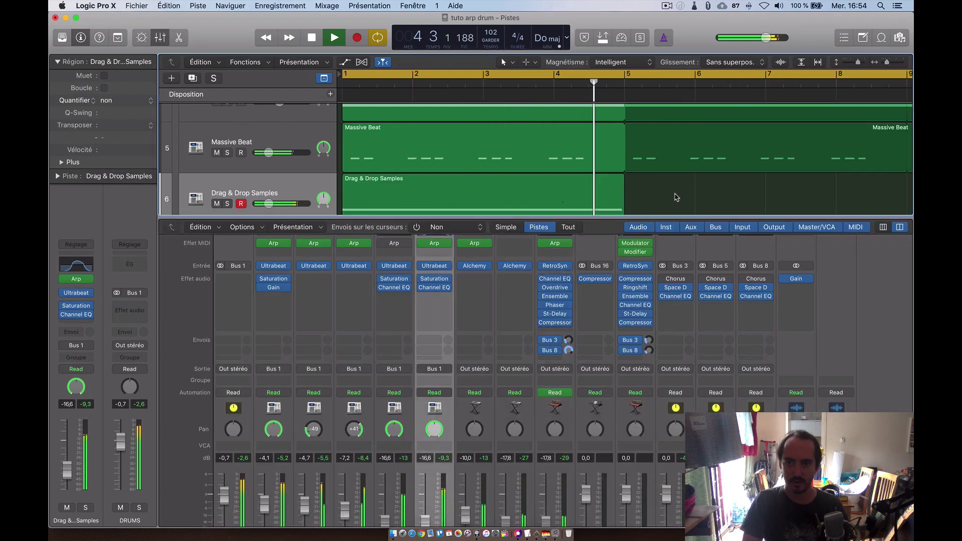
scroll(561, 141, "down", 5)
key("space")
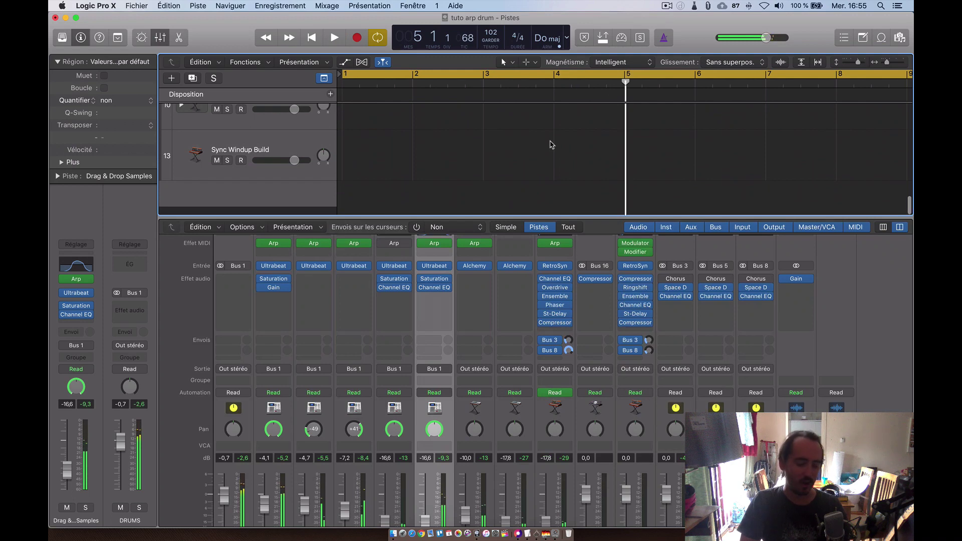
key("x")
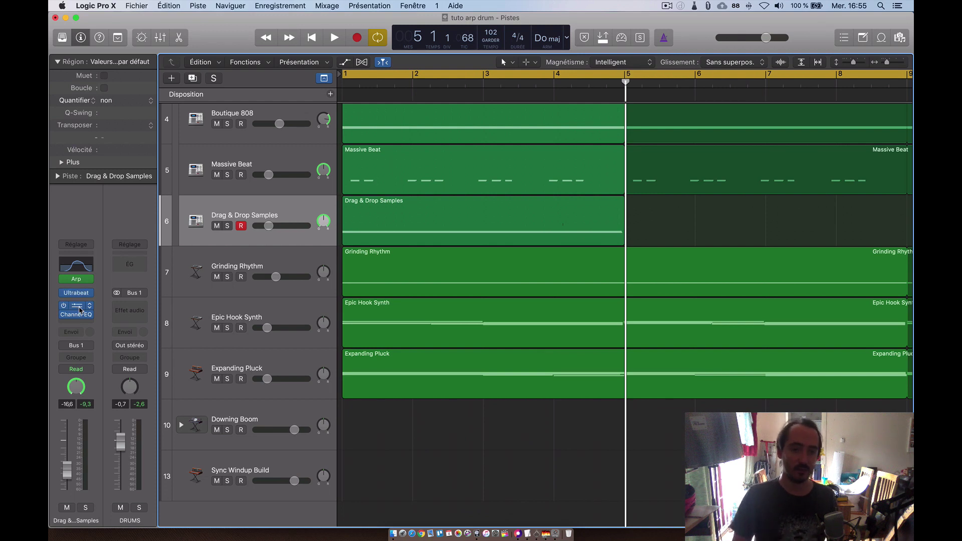
Step: Lower the output gain of the Drag & Drop Samples Channel EQ to -6.0 dB and close the plug-in
left_click(76, 269)
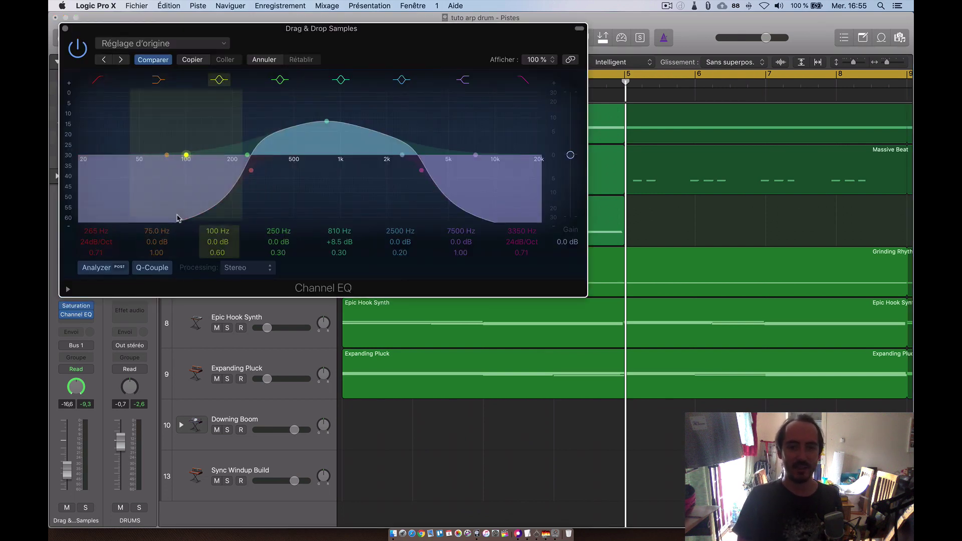
left_click_drag(571, 161, 571, 175)
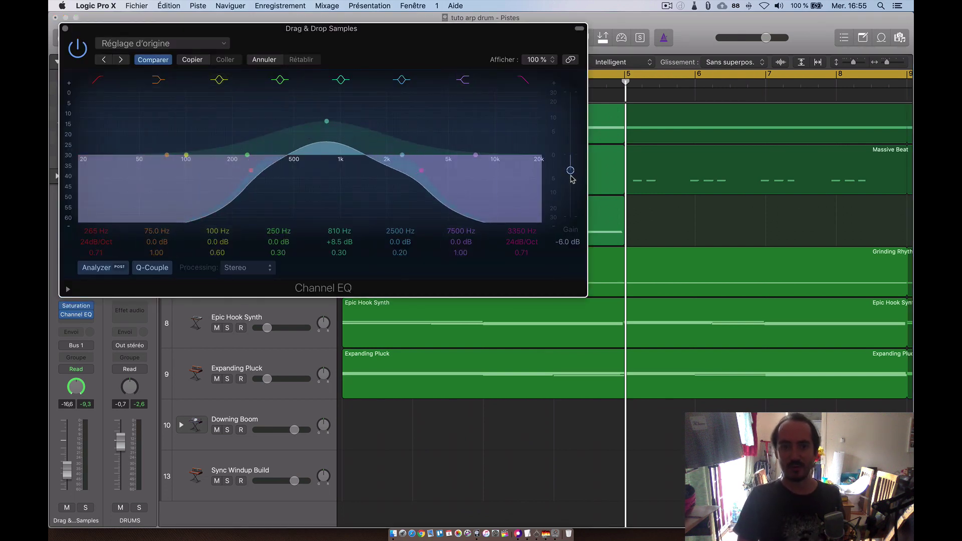
left_click(65, 29)
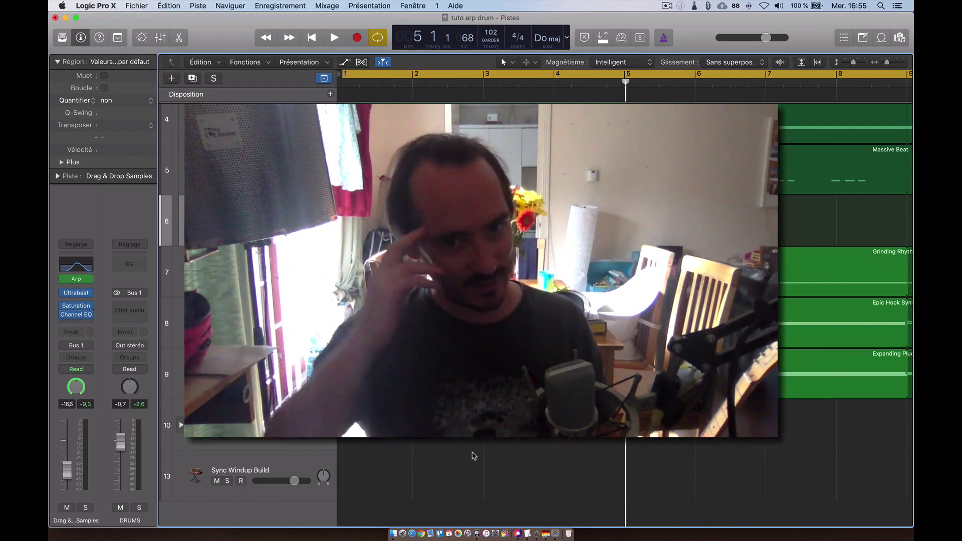
Step: Play the arrangement from the start and lower the Expanding Pluck track's volume slightly
key("Return")
key("space")
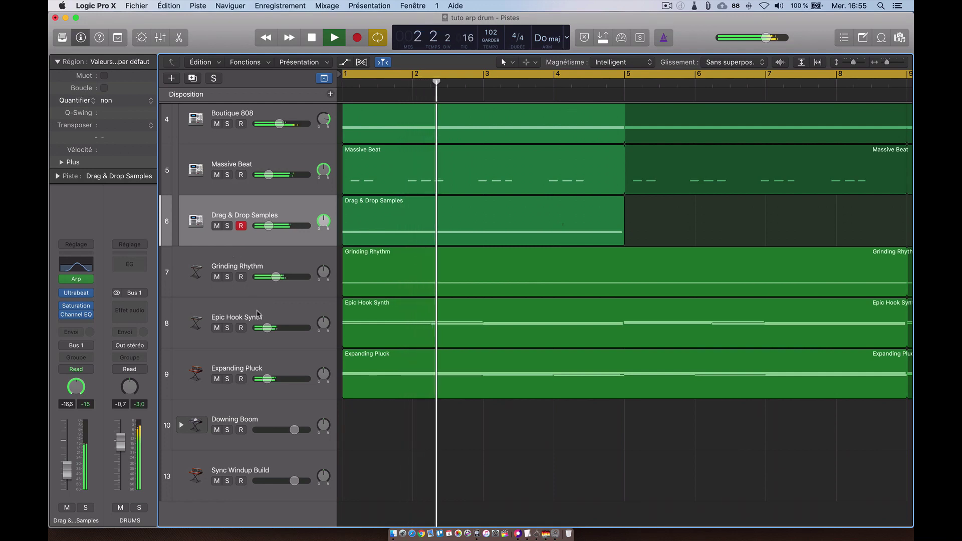
left_click_drag(267, 378, 260, 379)
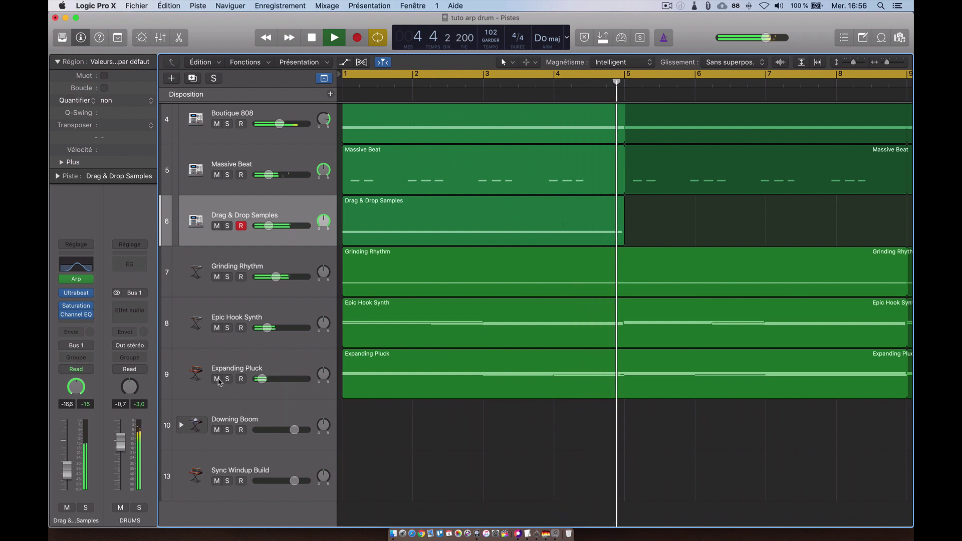
scroll(453, 278, "right", 3)
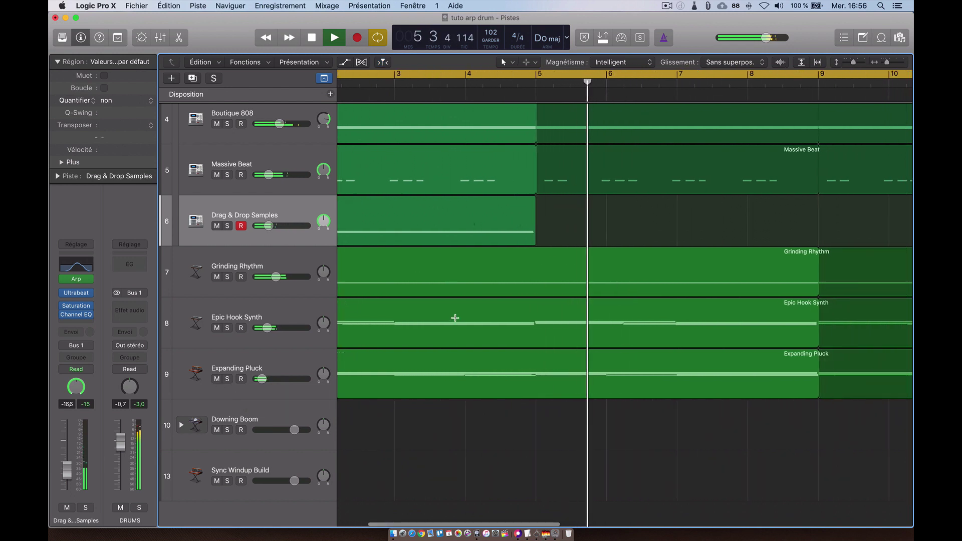
scroll(439, 327, "up", 2)
scroll(439, 327, "down", 8)
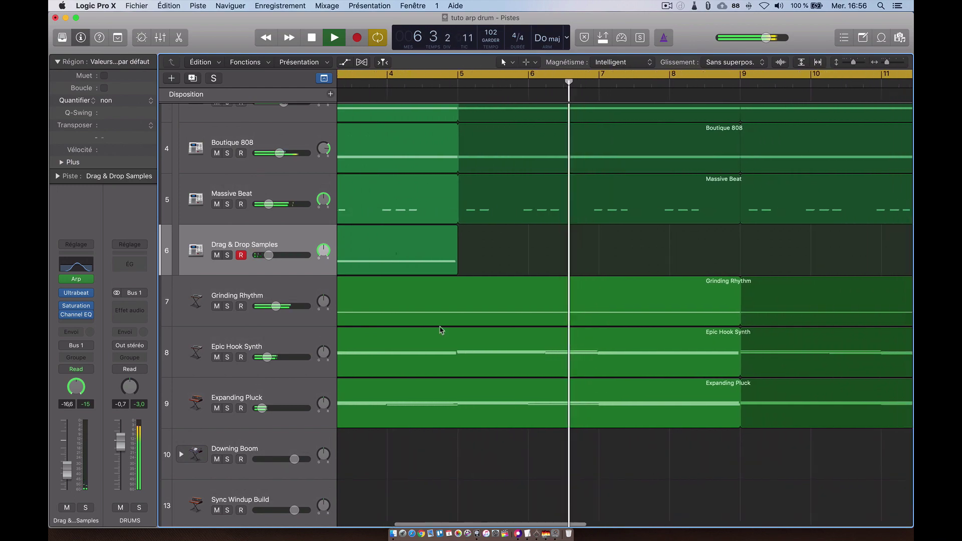